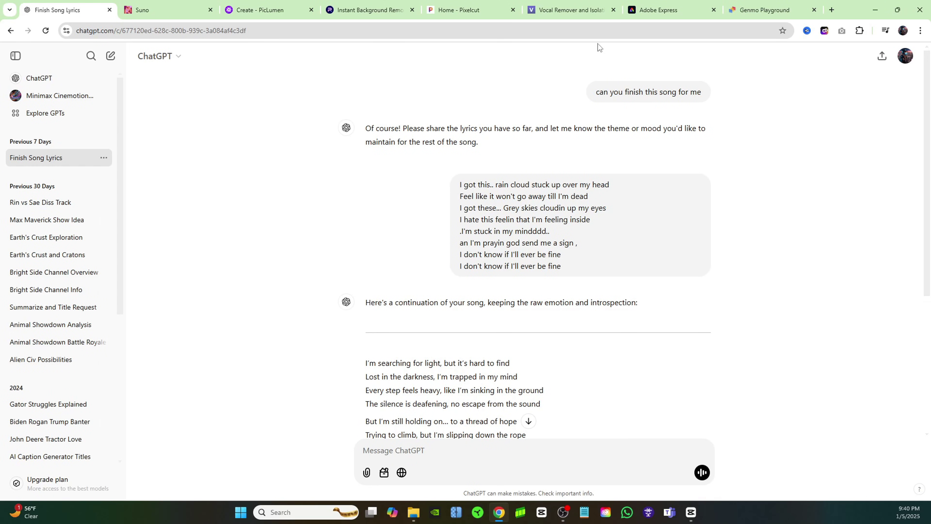
Step: Review the song-completion request, the original lyrics and the generated continuation in the Finish Song Lyrics chat
{"action": "left_click_drag", "start_coordinate": [598, 93], "coordinate": [706, 96]}
{"action": "left_click_drag", "start_coordinate": [470, 194], "coordinate": [602, 267]}
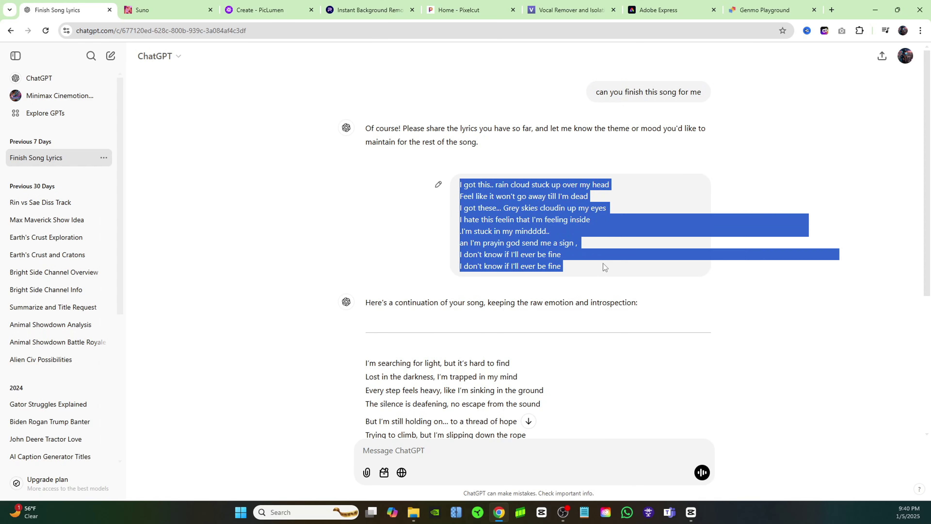
{"action": "left_click", "coordinate": [608, 273]}
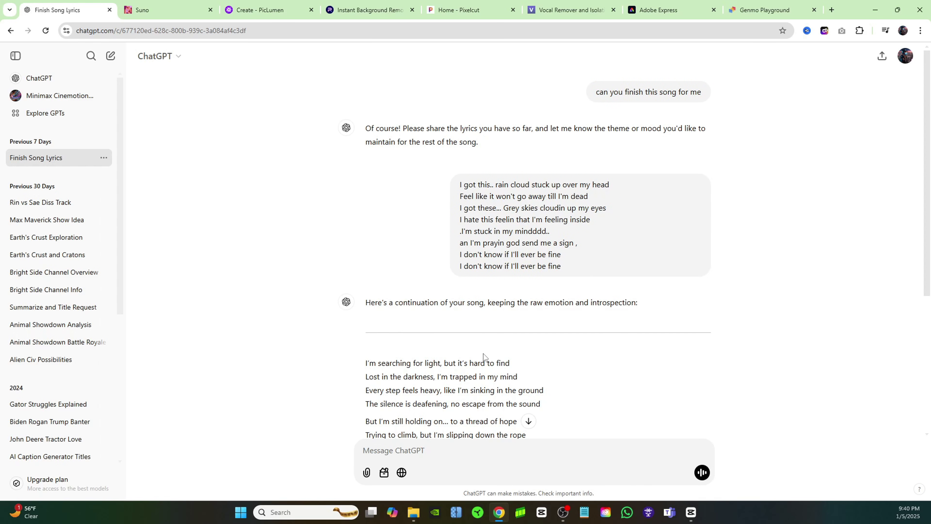
{"action": "scroll", "coordinate": [497, 358], "scroll_direction": "down", "scroll_amount": 4}
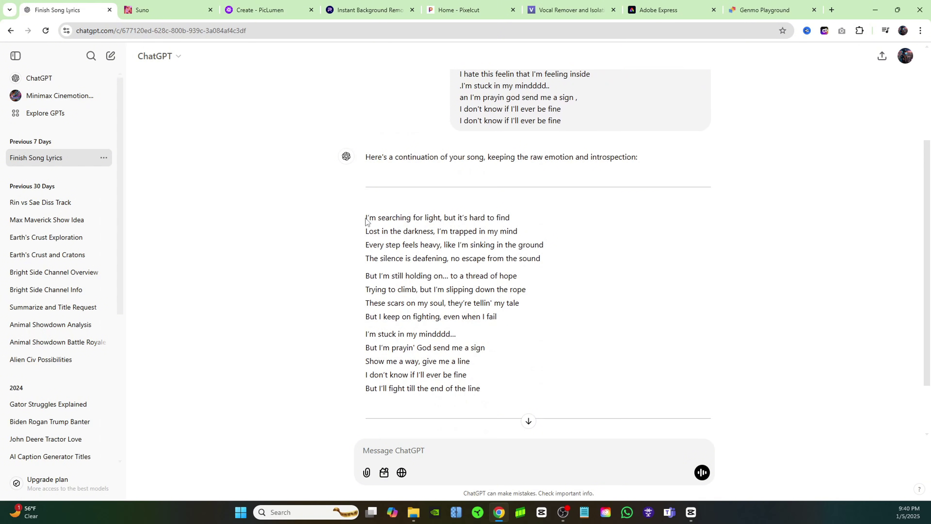
{"action": "left_click_drag", "start_coordinate": [366, 218], "coordinate": [544, 398]}
{"action": "left_click", "coordinate": [511, 367]}
{"action": "scroll", "coordinate": [511, 367], "scroll_direction": "up", "scroll_amount": 1}
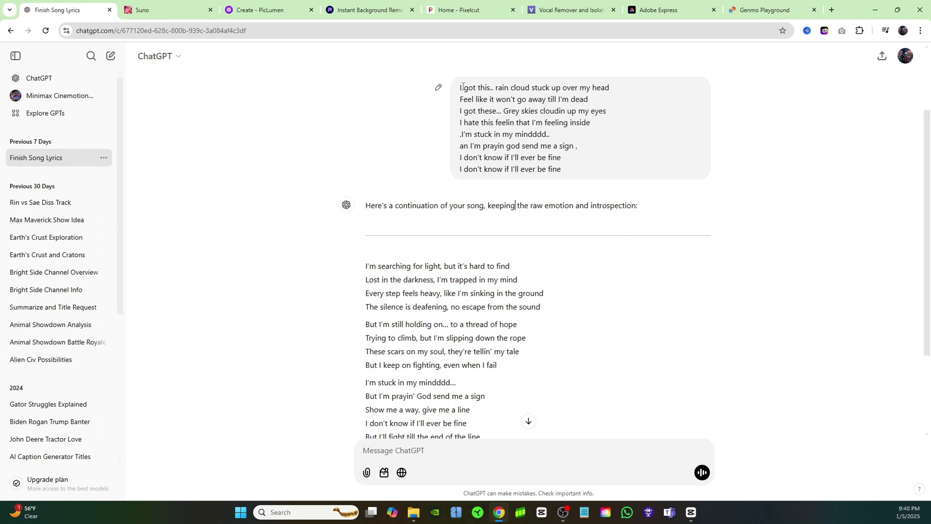
Step: Highlight the original lyrics, and copy the generated continuation starting at "I'm searching for light"
{"action": "left_click_drag", "start_coordinate": [461, 90], "coordinate": [578, 157]}
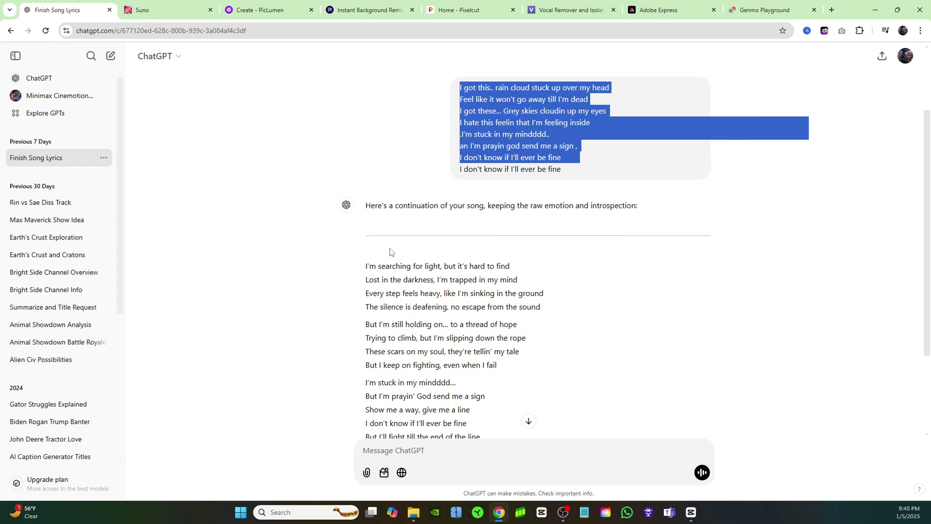
{"action": "left_click_drag", "start_coordinate": [366, 263], "coordinate": [520, 382]}
{"action": "right_click", "coordinate": [435, 333]}
{"action": "left_click", "coordinate": [490, 342]}
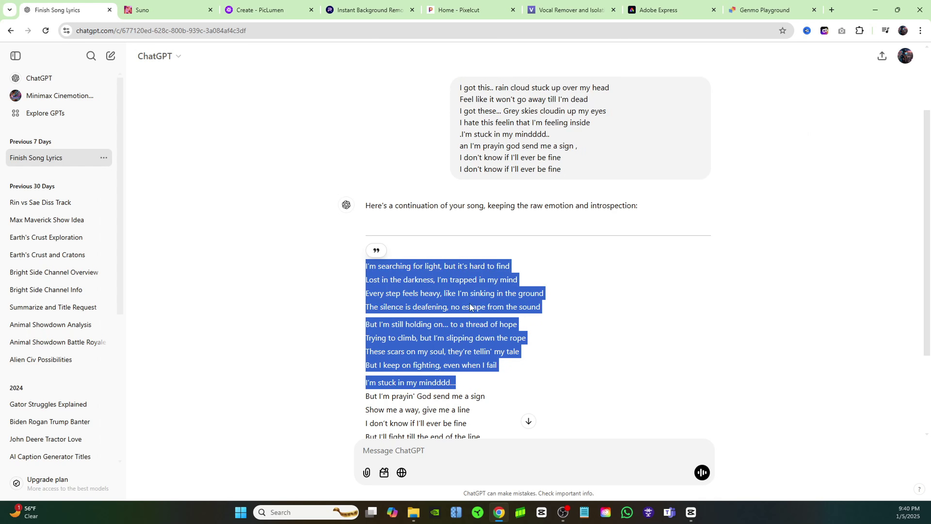
Step: Switch to Suno's song creation page and compare simple mode with Custom mode, leaving Custom turned on
{"action": "left_click", "coordinate": [169, 10]}
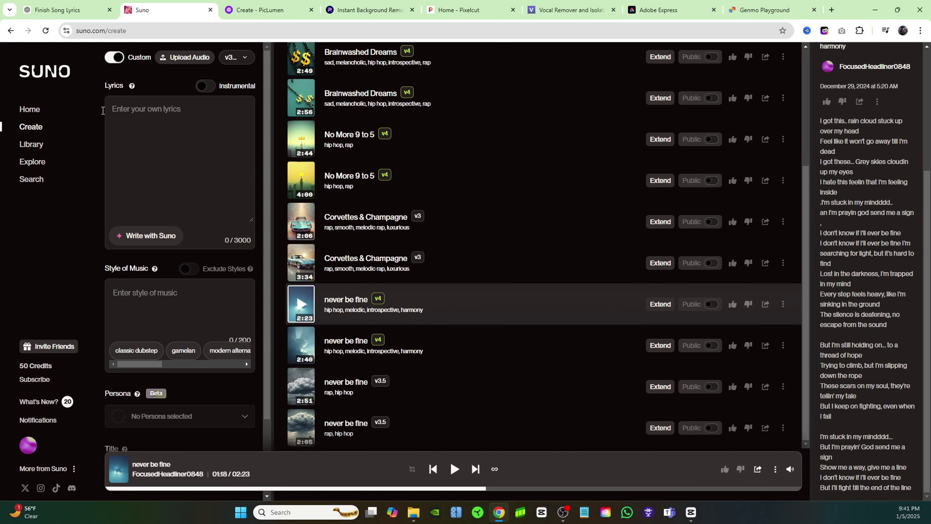
{"action": "left_click", "coordinate": [115, 58]}
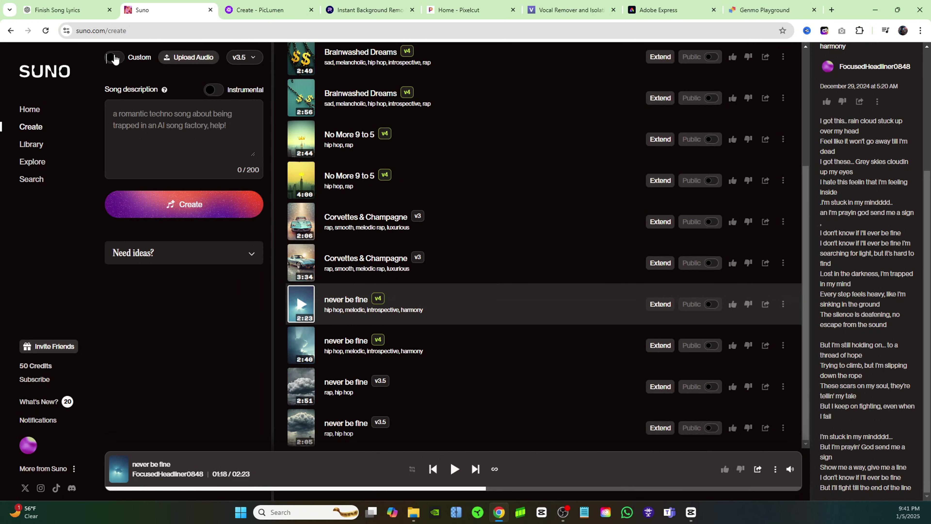
{"action": "left_click", "coordinate": [113, 59]}
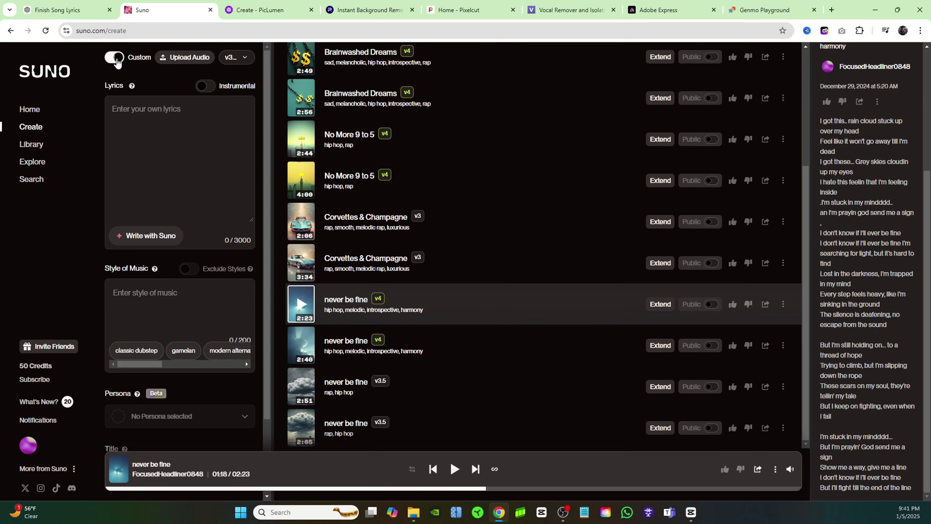
{"action": "left_click", "coordinate": [115, 59]}
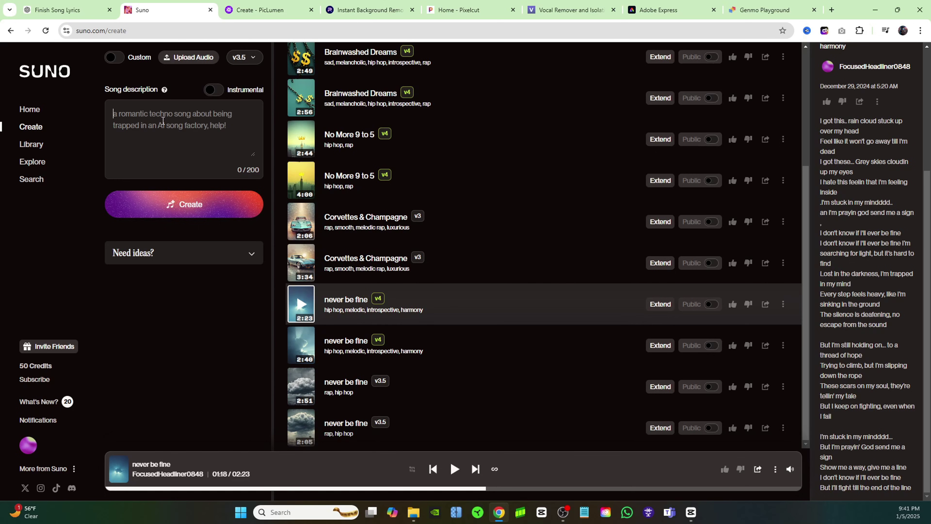
{"action": "left_click", "coordinate": [114, 58]}
Step: Paste the song lyrics and set the style of music to "hip hop, harmony, melodic, introspective"
{"action": "right_click", "coordinate": [140, 110]}
{"action": "left_click", "coordinate": [185, 219]}
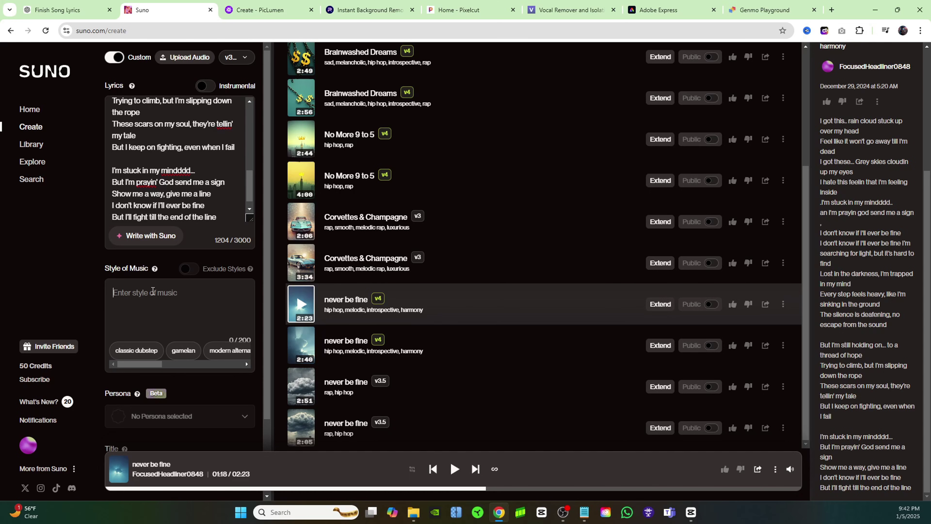
{"action": "type", "text": "hip hop, harmony, "}
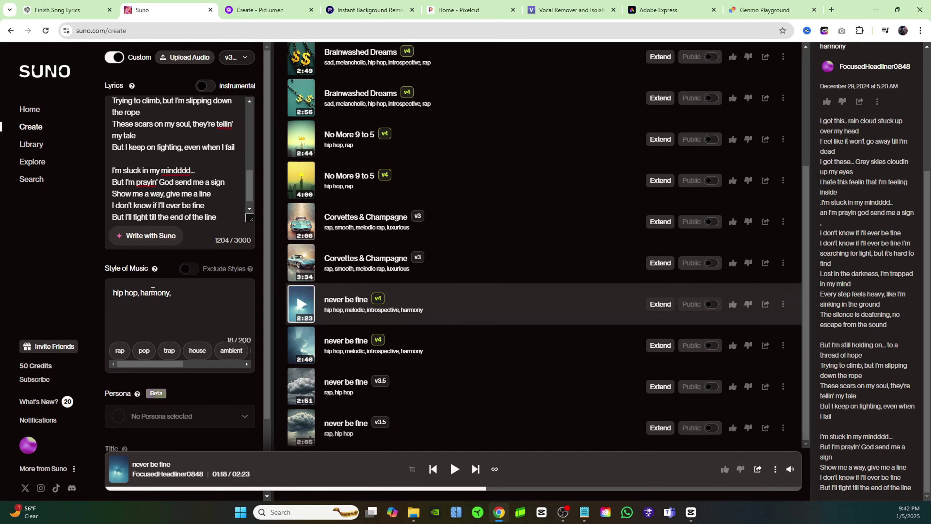
{"action": "type", "text": "melodic, introspective"}
Step: Title the song "never be fine" and generate it
{"action": "scroll", "coordinate": [152, 290], "scroll_direction": "down", "scroll_amount": 3}
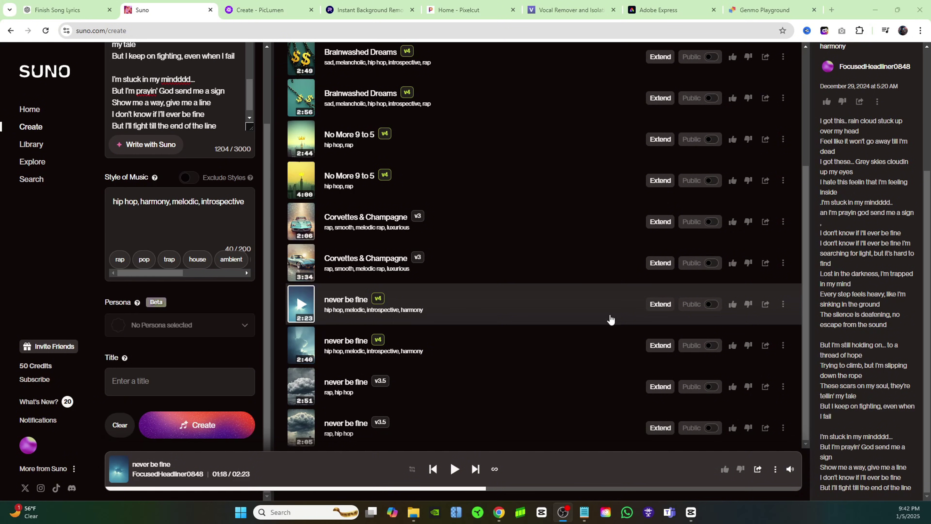
{"action": "left_click", "coordinate": [140, 382]}
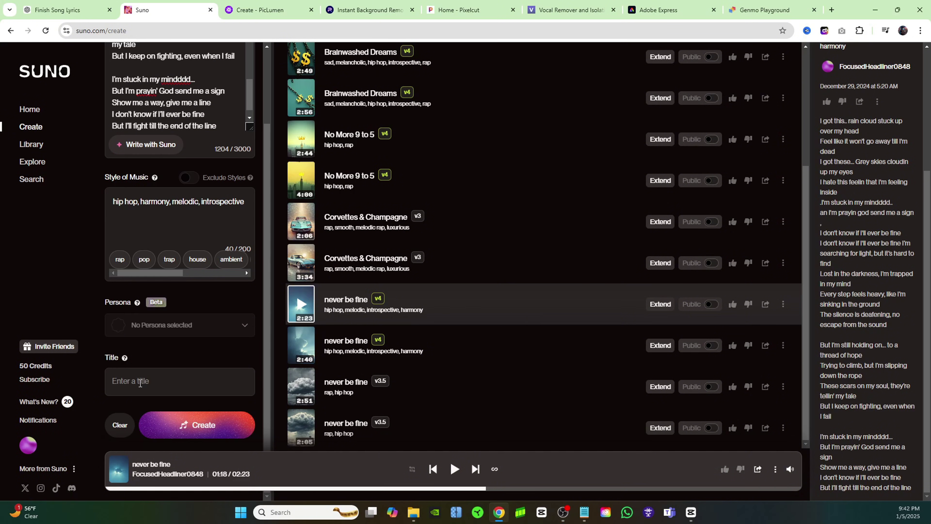
{"action": "type", "text": "never be fine"}
{"action": "left_click", "coordinate": [216, 430]}
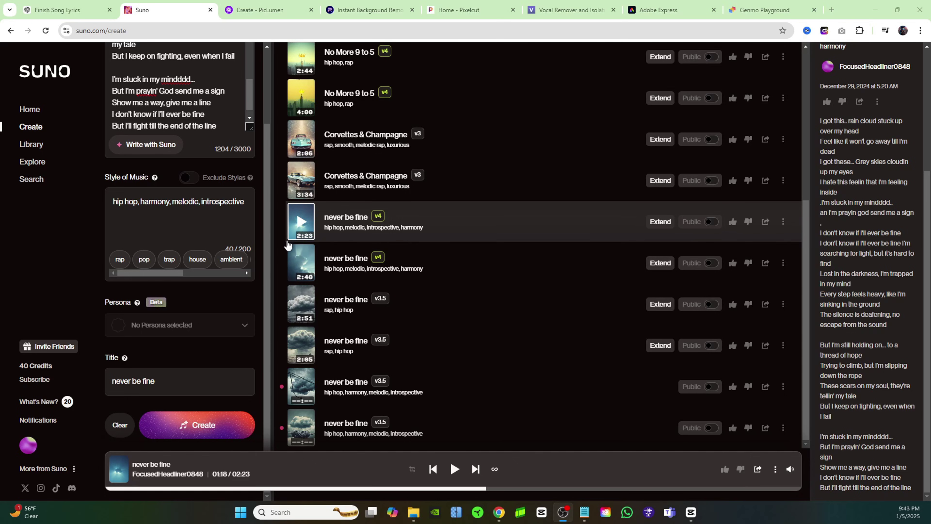
Step: Listen to both v4 versions and the first v3.5 rap version of "never be fine", and pause playback
{"action": "left_click", "coordinate": [301, 228]}
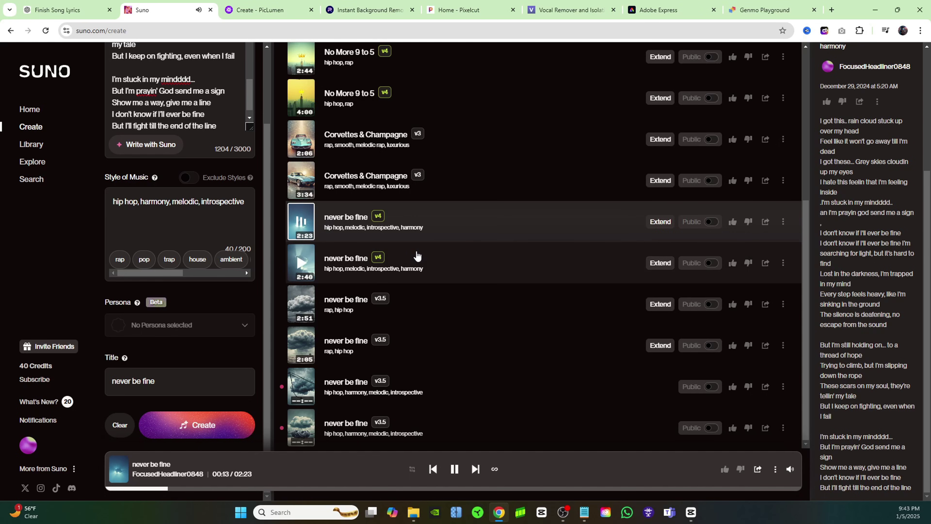
{"action": "left_click", "coordinate": [306, 269]}
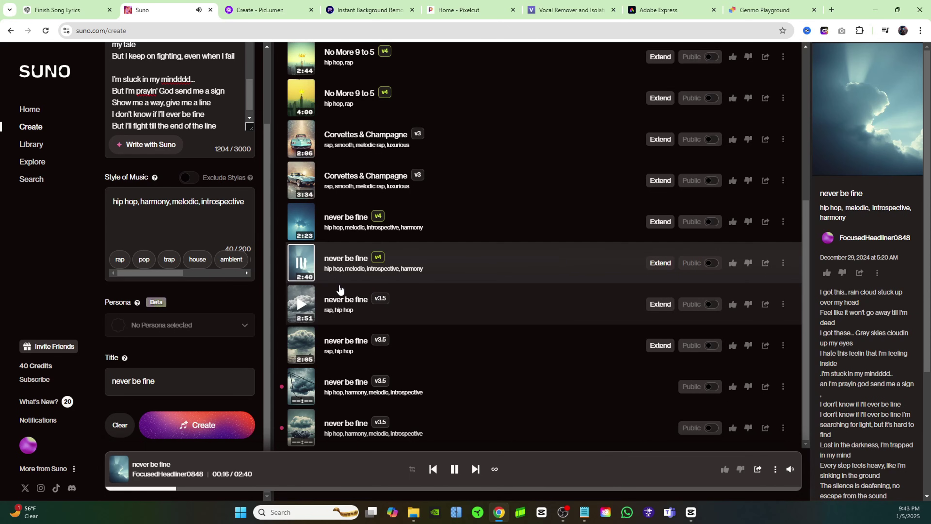
{"action": "left_click", "coordinate": [454, 470]}
{"action": "left_click", "coordinate": [301, 303]}
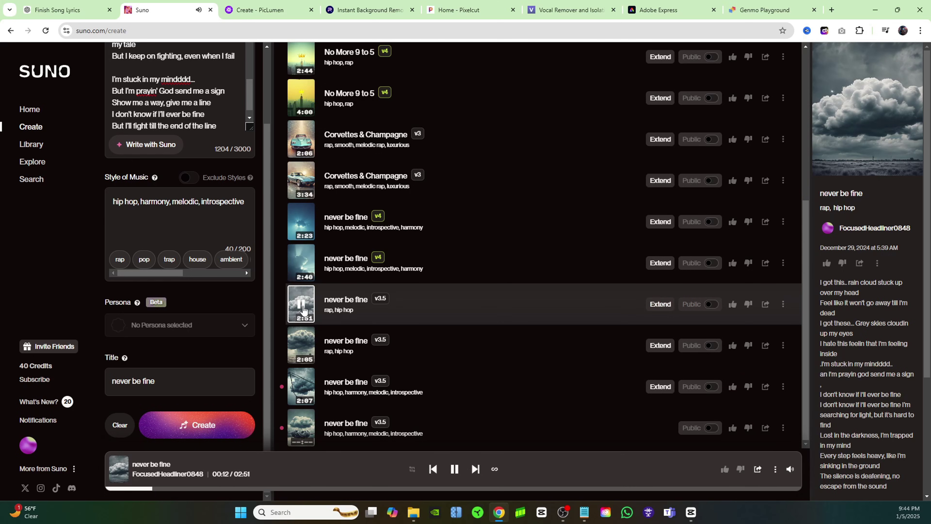
{"action": "left_click", "coordinate": [364, 310]}
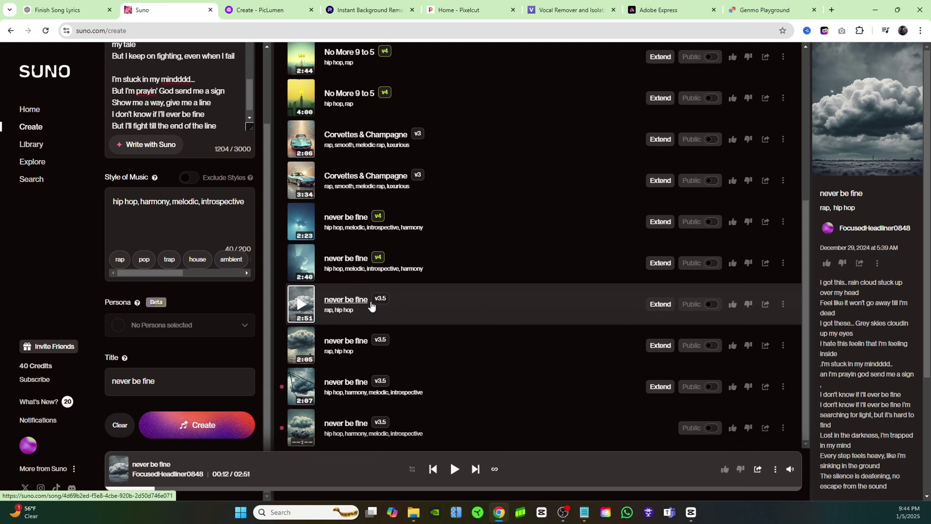
Step: Switch to PicLumen and download the character sheet showing the dreadlocked character in five poses
{"action": "key", "text": "ctrl+Tab"}
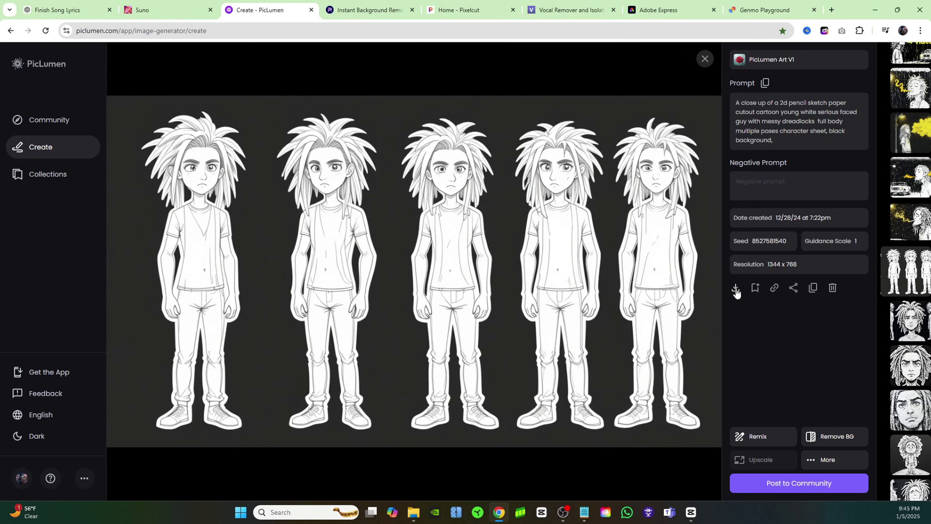
Step: Switch to Photoroom's Background Remover, upload the dreadboy image and download the version with its background removed
{"action": "left_click", "coordinate": [368, 10]}
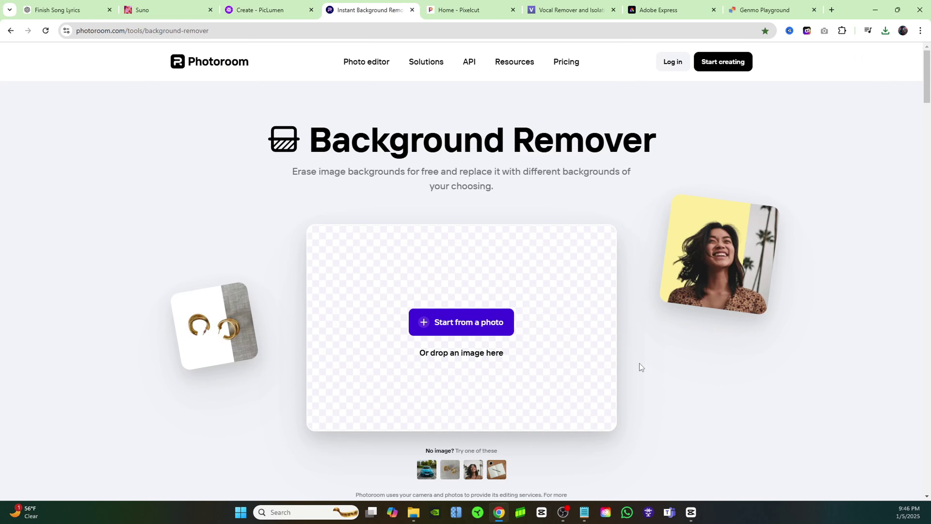
{"action": "left_click", "coordinate": [489, 324]}
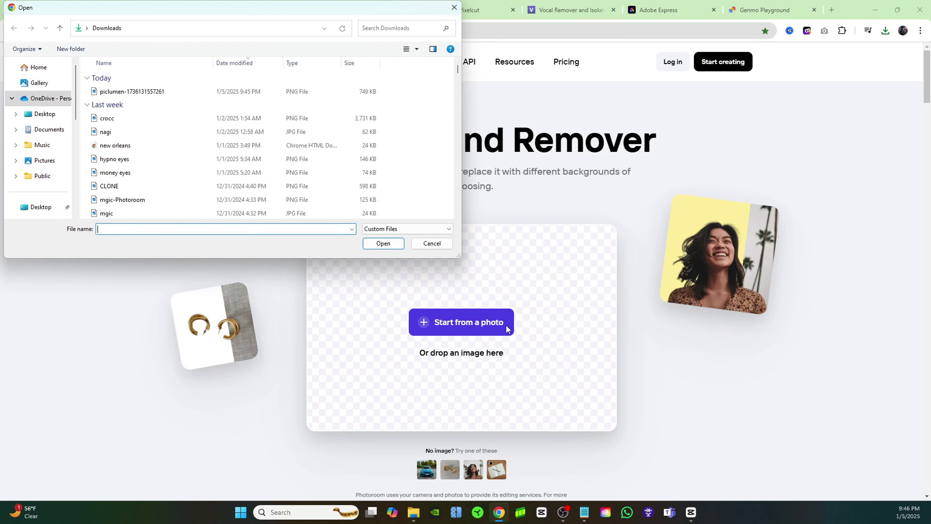
{"action": "left_click", "coordinate": [193, 186]}
{"action": "left_click", "coordinate": [399, 246]}
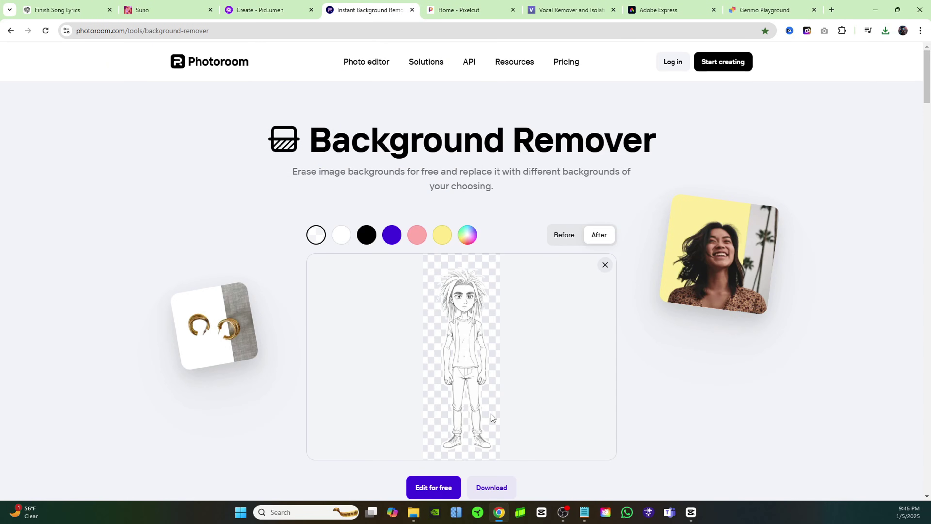
{"action": "left_click", "coordinate": [501, 489]}
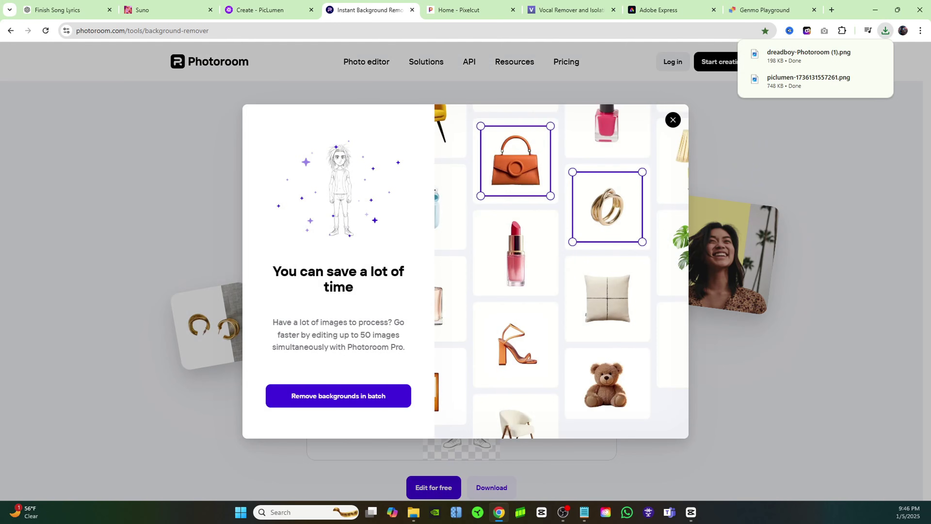
Step: Switch to Pixelcut and load the dreadboy cutout image from Downloads into Magic Eraser
{"action": "left_click", "coordinate": [463, 10]}
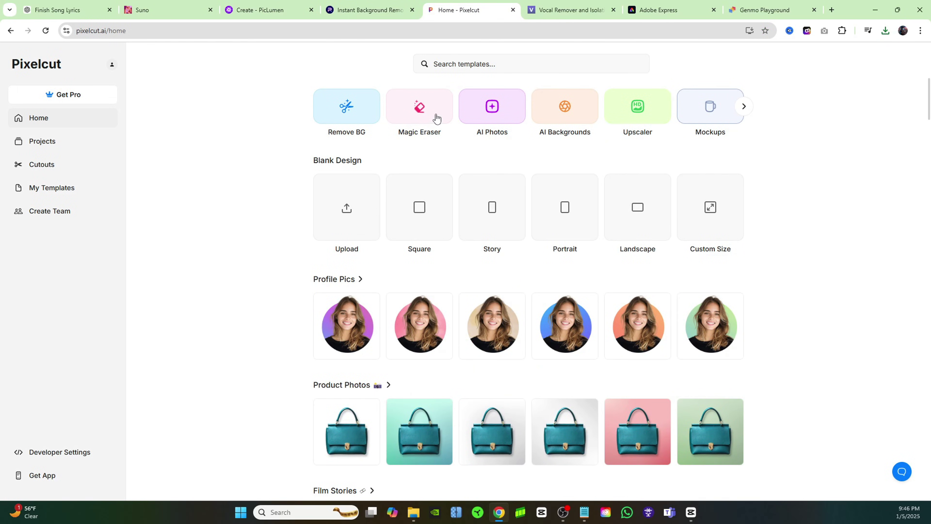
{"action": "left_click", "coordinate": [421, 113]}
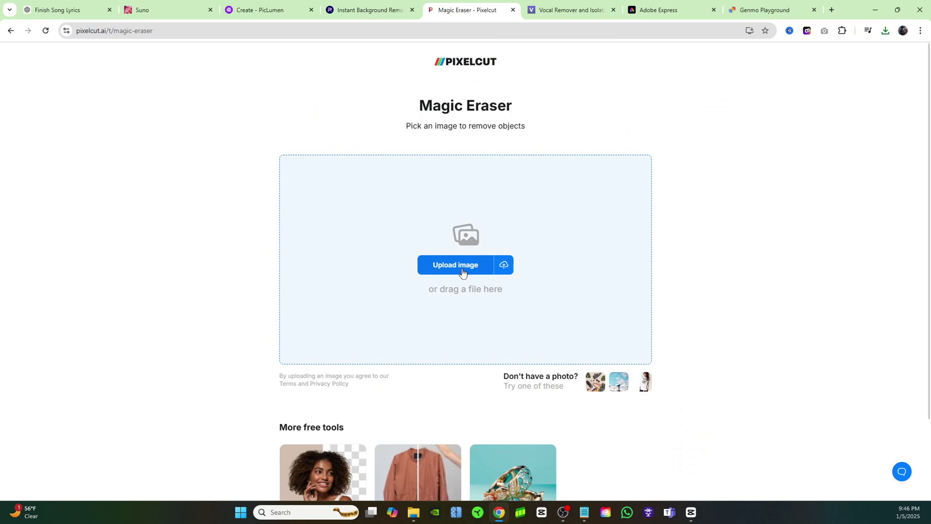
{"action": "left_click", "coordinate": [456, 266]}
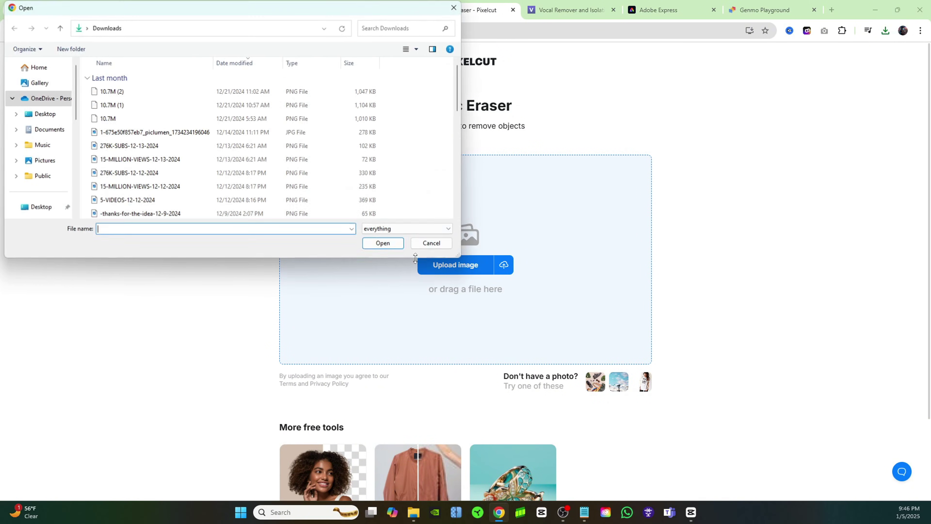
{"action": "scroll", "coordinate": [171, 165], "scroll_direction": "down", "scroll_amount": 3}
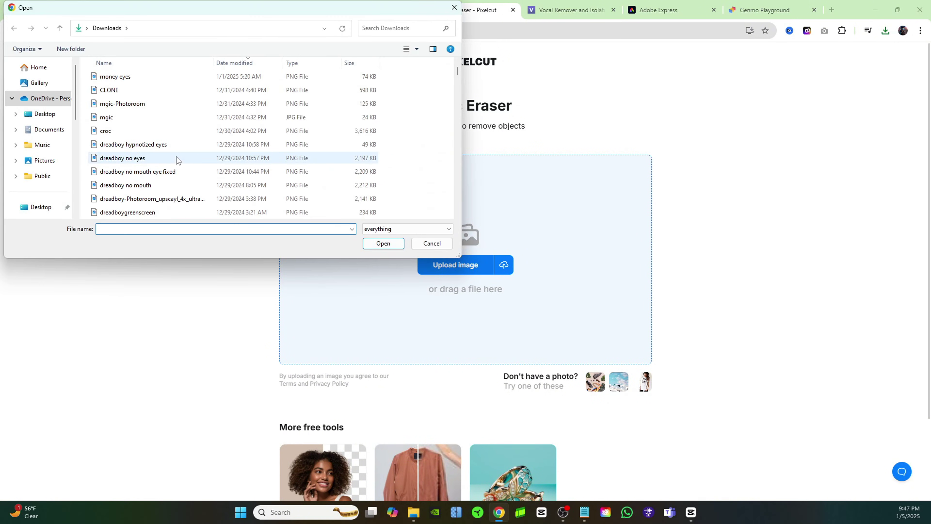
{"action": "double_click", "coordinate": [178, 159]}
Step: Set the brush size to 24, paint over the character's mouth and erase it
{"action": "left_click_drag", "start_coordinate": [730, 61], "coordinate": [738, 60]}
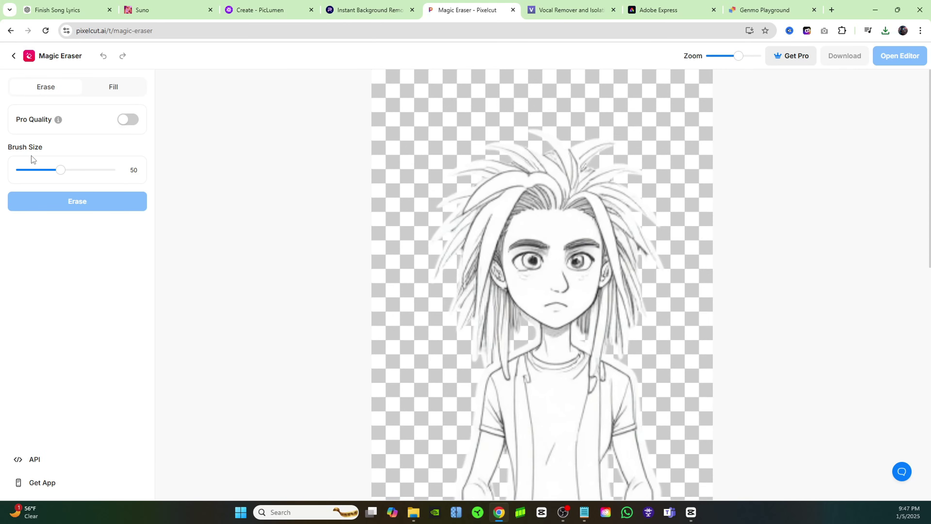
{"action": "left_click_drag", "start_coordinate": [62, 175], "coordinate": [35, 172]}
{"action": "mouse_move", "coordinate": [547, 304]}
{"action": "left_mouse_down"}
{"action": "mouse_move", "coordinate": [571, 302]}
{"action": "mouse_move", "coordinate": [539, 304]}
{"action": "left_mouse_up"}
{"action": "left_click", "coordinate": [83, 204]}
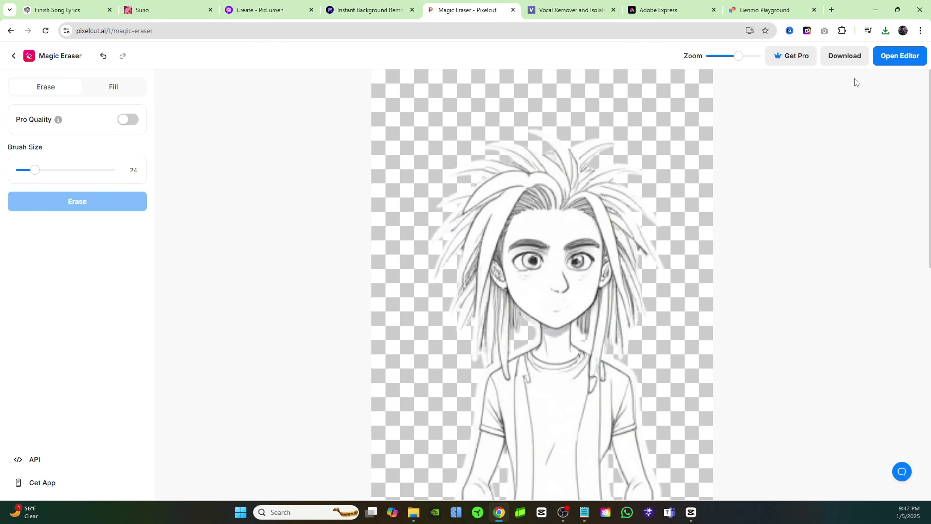
Step: Switch to vocalremover.org, upload "Never Be Fine Song Final" and save its isolated vocal track as MP3
{"action": "left_click", "coordinate": [565, 11]}
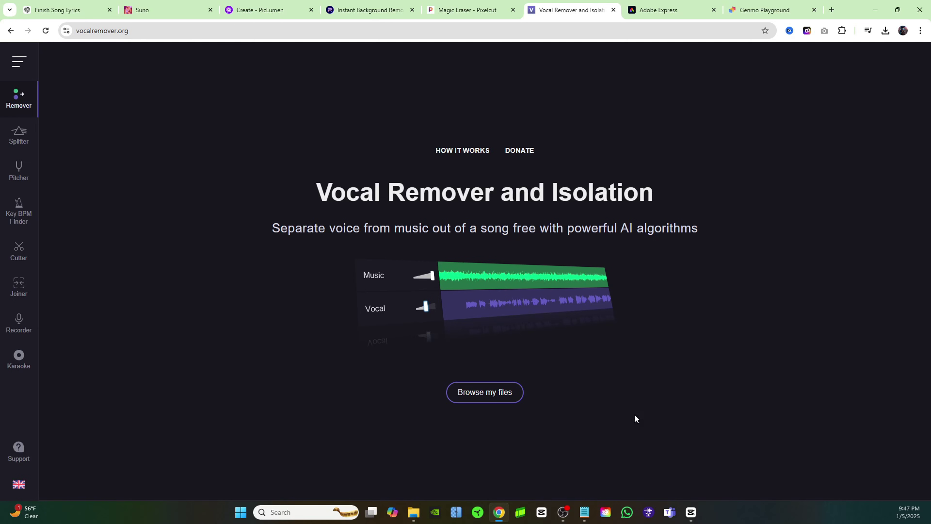
{"action": "left_click", "coordinate": [520, 395]}
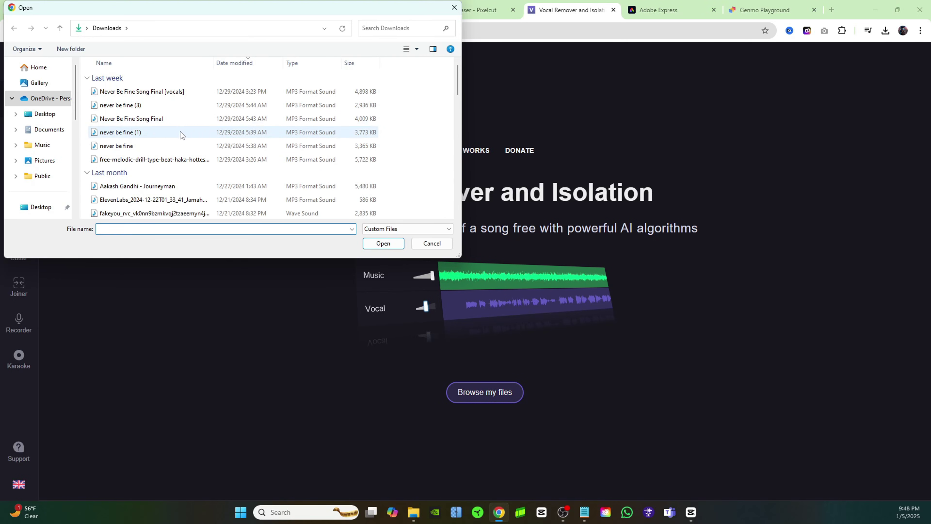
{"action": "left_click", "coordinate": [183, 119]}
{"action": "left_click", "coordinate": [383, 244]}
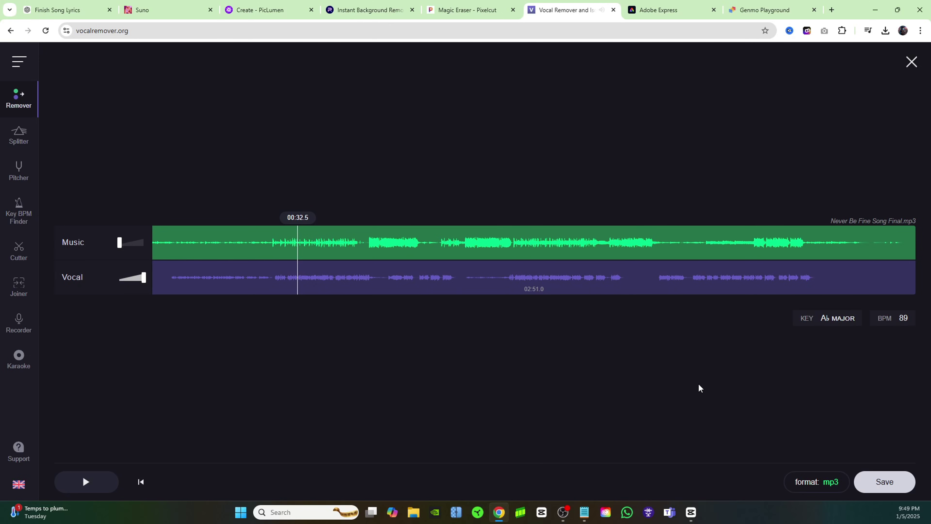
{"action": "left_click", "coordinate": [884, 482]}
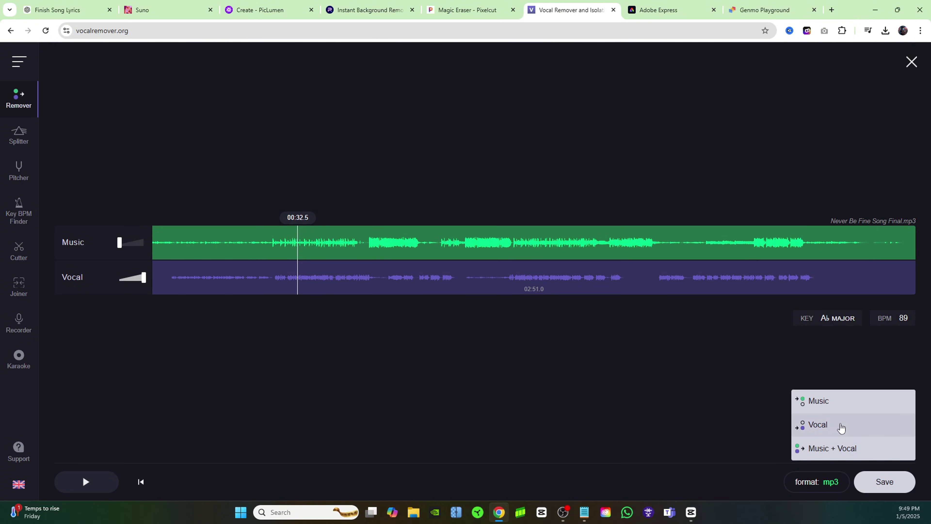
Step: Switch to Adobe Express, upload "Never Be Fine Song Final [vocals] (1)" to animate the Grumpy mouth on green, and preview the animation
{"action": "left_click", "coordinate": [646, 4]}
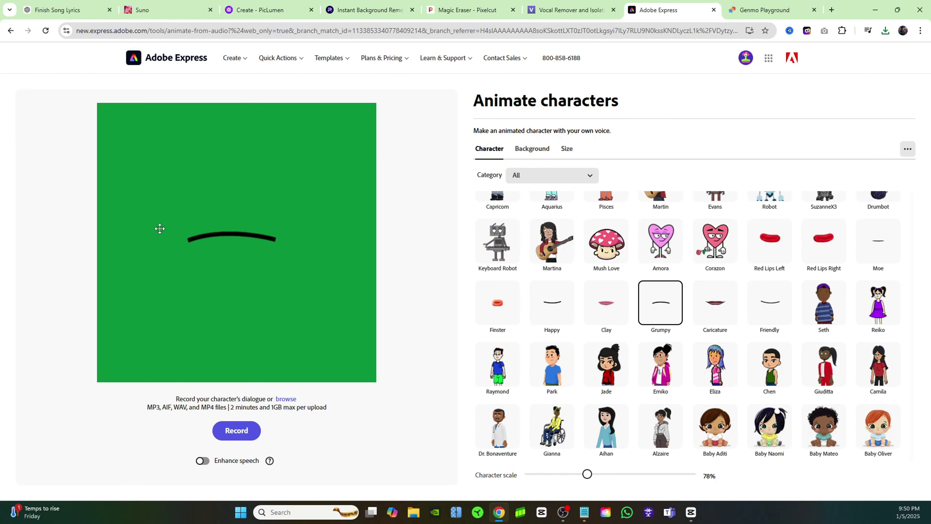
{"action": "left_click", "coordinate": [286, 399]}
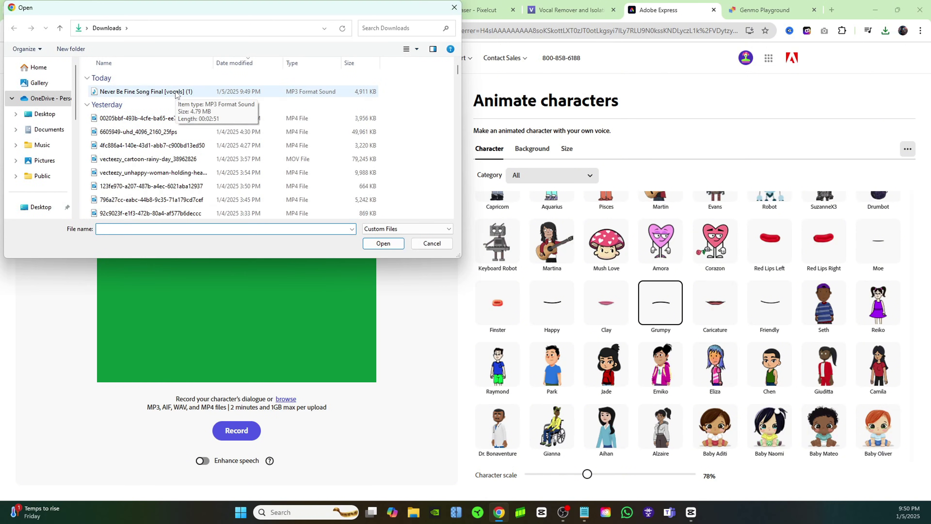
{"action": "left_click", "coordinate": [177, 92]}
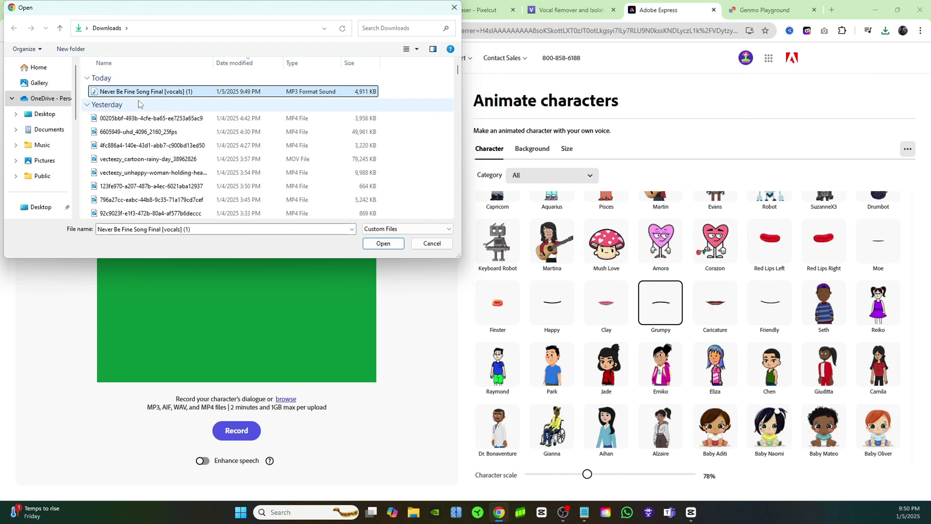
{"action": "left_click", "coordinate": [383, 244]}
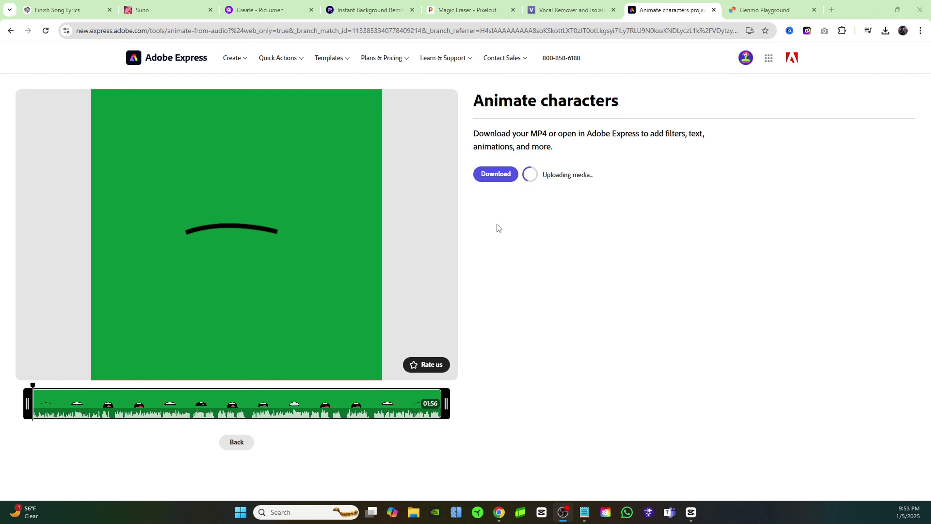
{"action": "mouse_move", "coordinate": [204, 224]}
{"action": "left_click", "coordinate": [239, 236]}
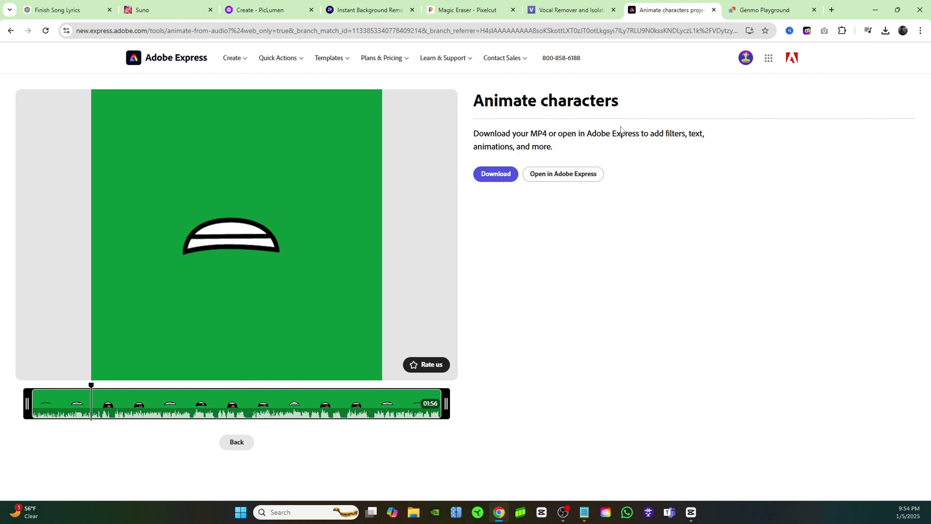
Step: Switch to Genmo and look through the past creations for the 2D pencil sketch paper cutout clips
{"action": "left_click", "coordinate": [774, 10]}
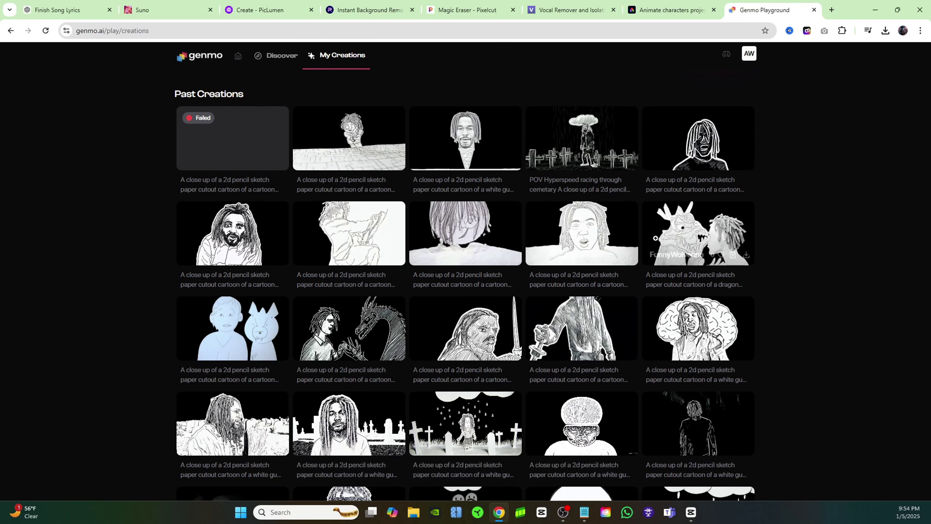
{"action": "scroll", "coordinate": [537, 274], "scroll_direction": "down", "scroll_amount": 1}
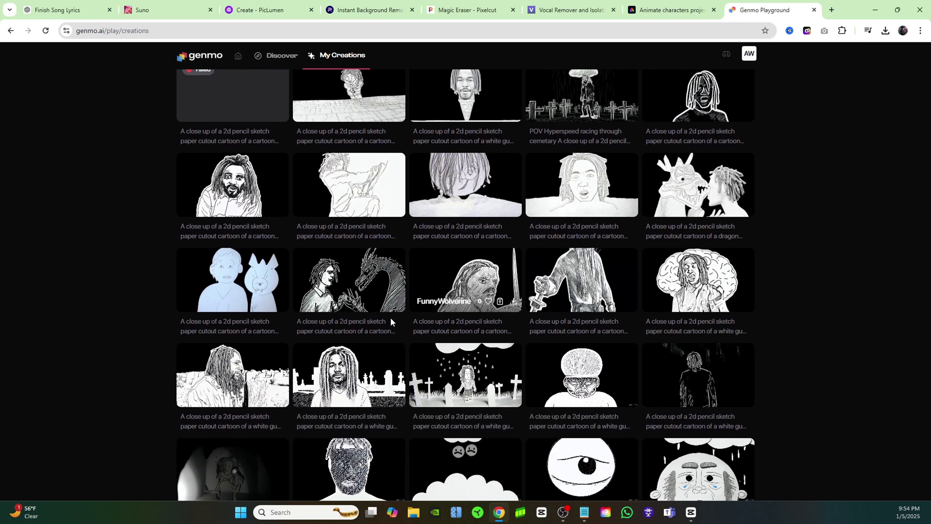
{"action": "scroll", "coordinate": [685, 424], "scroll_direction": "down", "scroll_amount": 4}
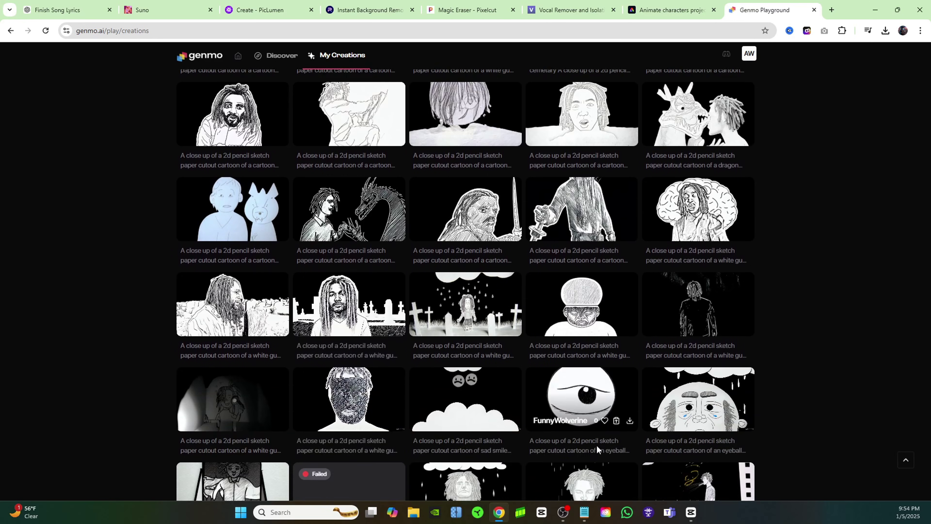
{"action": "scroll", "coordinate": [758, 401], "scroll_direction": "down", "scroll_amount": 2}
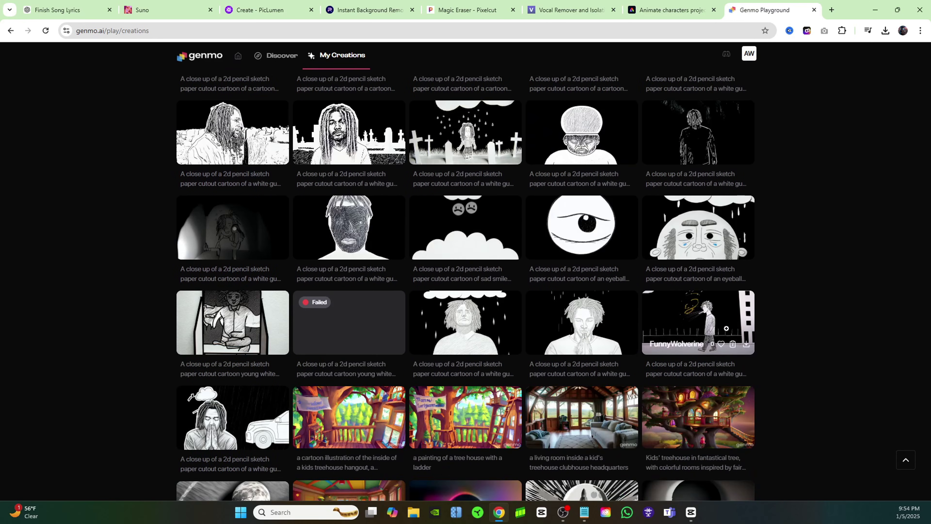
{"action": "scroll", "coordinate": [679, 304], "scroll_direction": "up", "scroll_amount": 5}
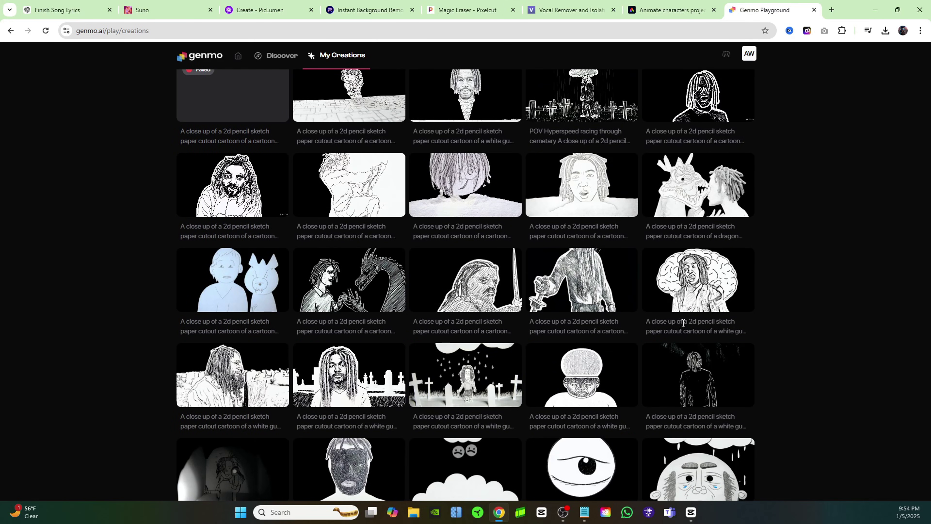
{"action": "scroll", "coordinate": [693, 316], "scroll_direction": "up", "scroll_amount": 2}
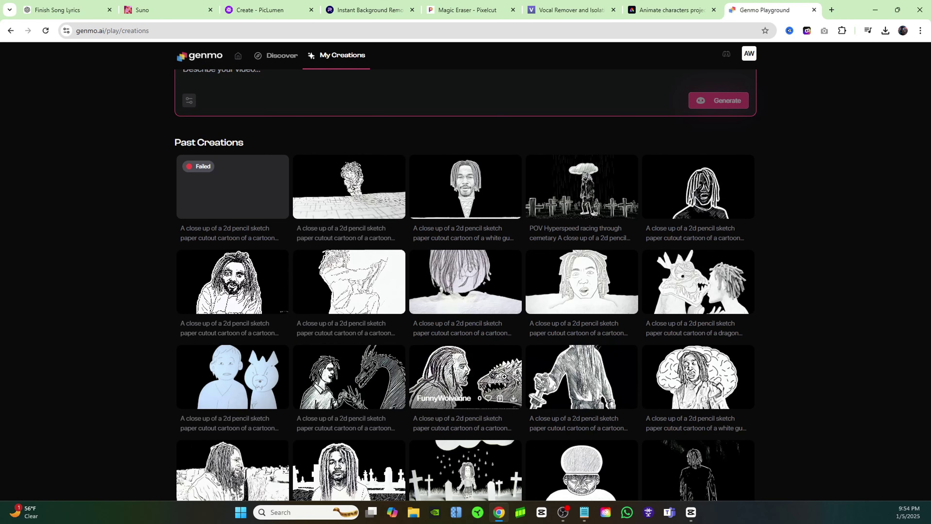
{"action": "scroll", "coordinate": [525, 364], "scroll_direction": "down", "scroll_amount": 1}
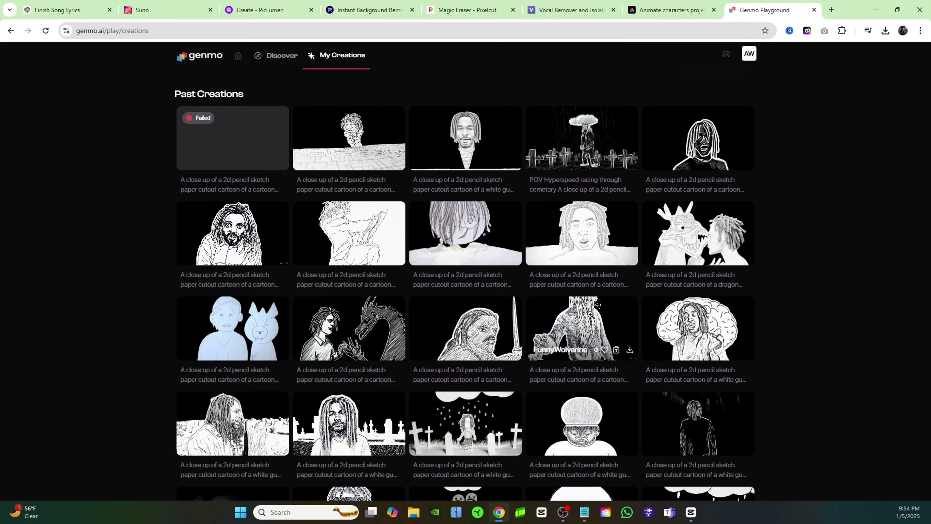
{"action": "scroll", "coordinate": [628, 298], "scroll_direction": "down", "scroll_amount": 3}
{"action": "mouse_move", "coordinate": [696, 279]}
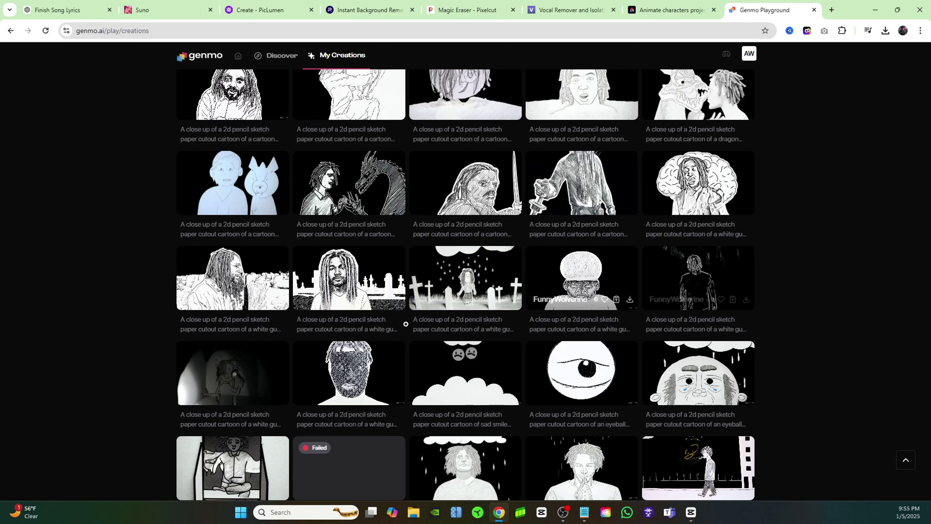
{"action": "mouse_move", "coordinate": [366, 372]}
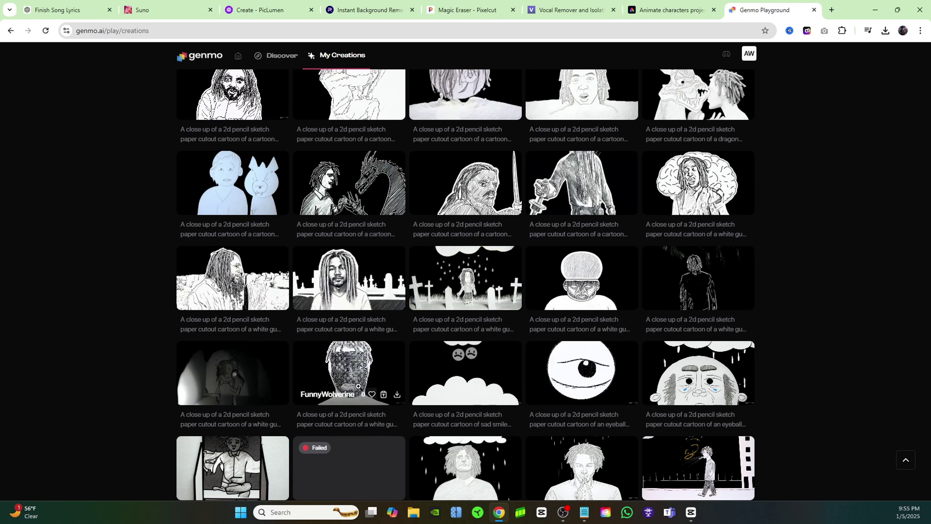
{"action": "scroll", "coordinate": [358, 386], "scroll_direction": "up", "scroll_amount": 1}
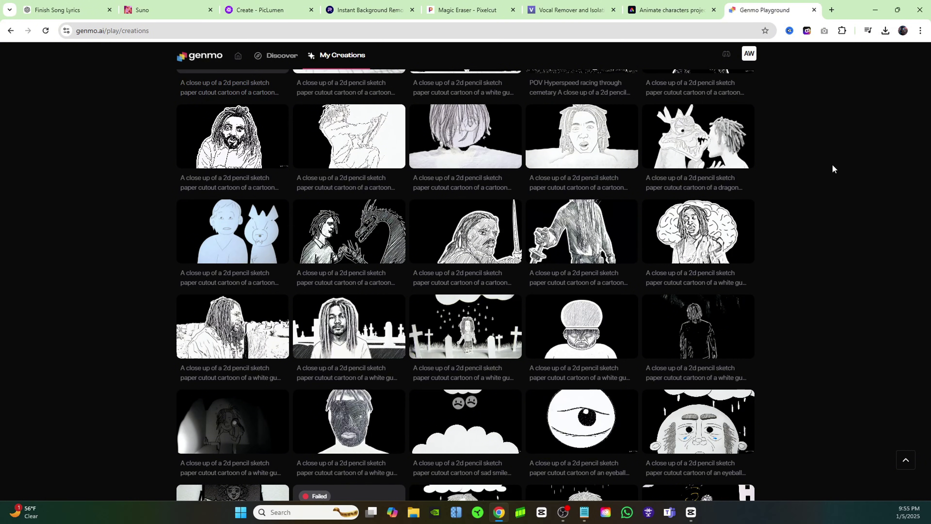
Step: Switch to CapCut and place dreadboy no eyes.png after the existing clips on the timeline, starting at 02:40:00
{"action": "left_click", "coordinate": [690, 512]}
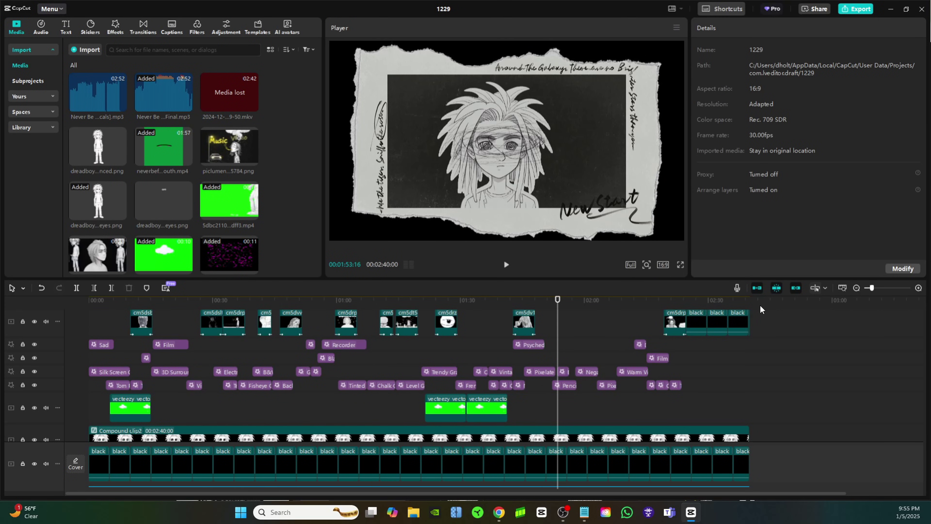
{"action": "left_click", "coordinate": [750, 304]}
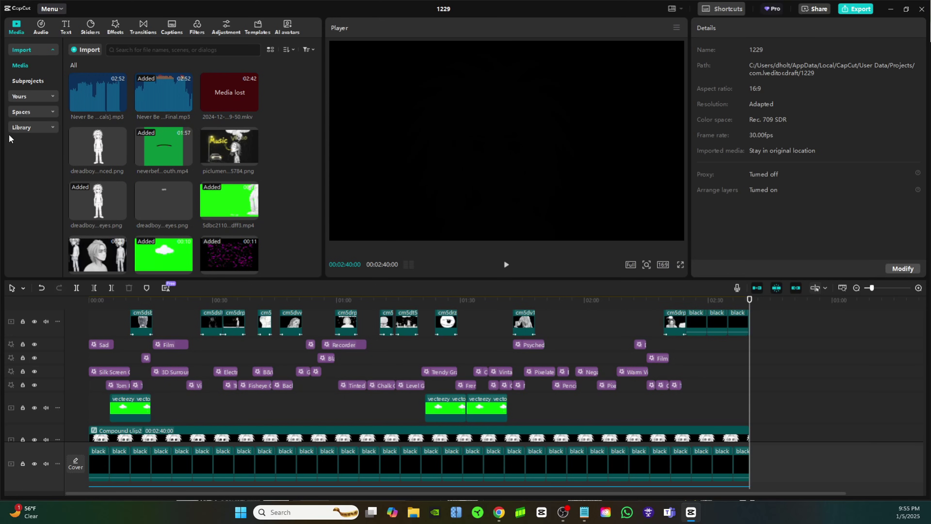
{"action": "scroll", "coordinate": [418, 385], "scroll_direction": "down", "scroll_amount": 2}
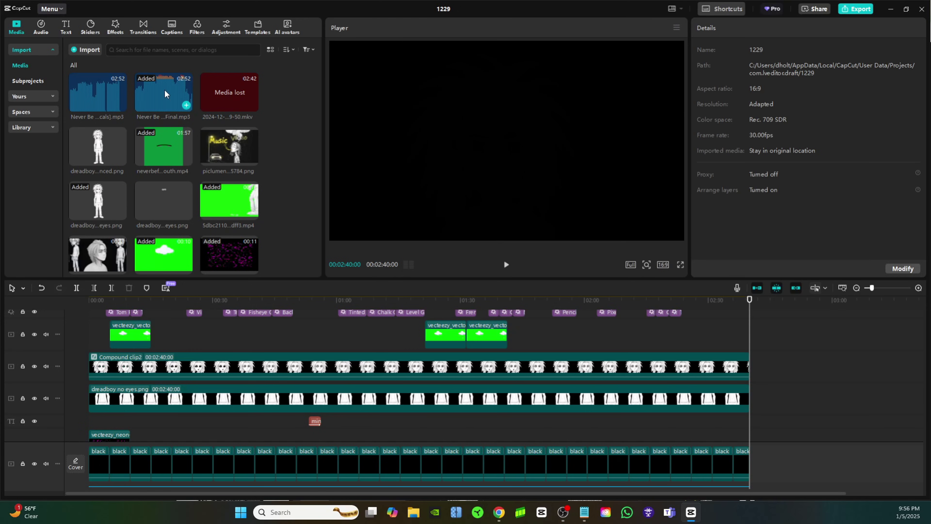
{"action": "left_click_drag", "start_coordinate": [164, 93], "coordinate": [131, 422]}
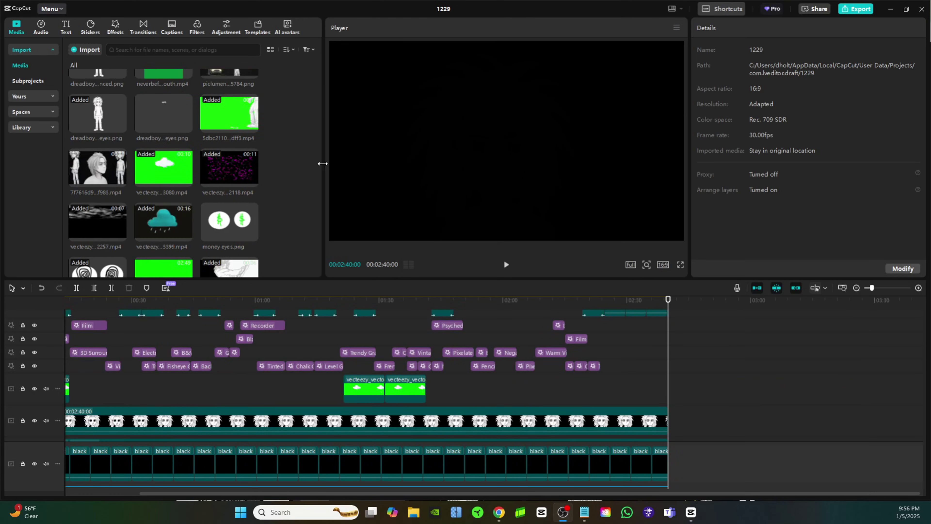
{"action": "left_click_drag", "start_coordinate": [120, 126], "coordinate": [673, 420]}
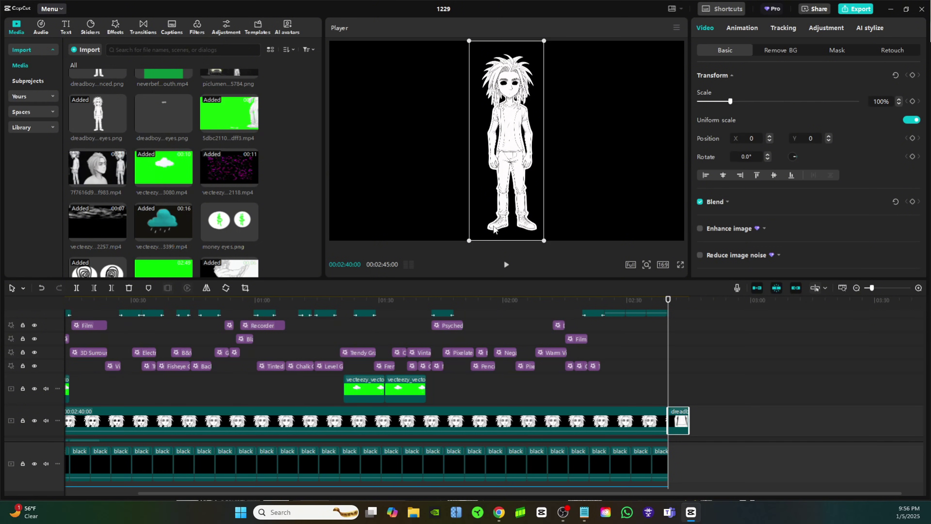
Step: Scale the new dreadboy image to 270% and move it to Y -1578 to frame the head and shoulders
{"action": "left_click_drag", "start_coordinate": [470, 238], "coordinate": [407, 249]}
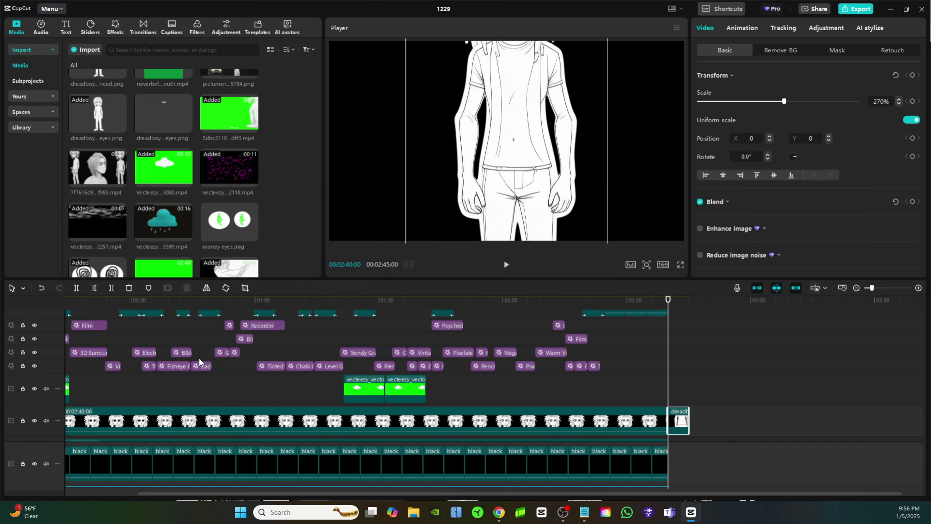
{"action": "left_click_drag", "start_coordinate": [505, 51], "coordinate": [504, 123]}
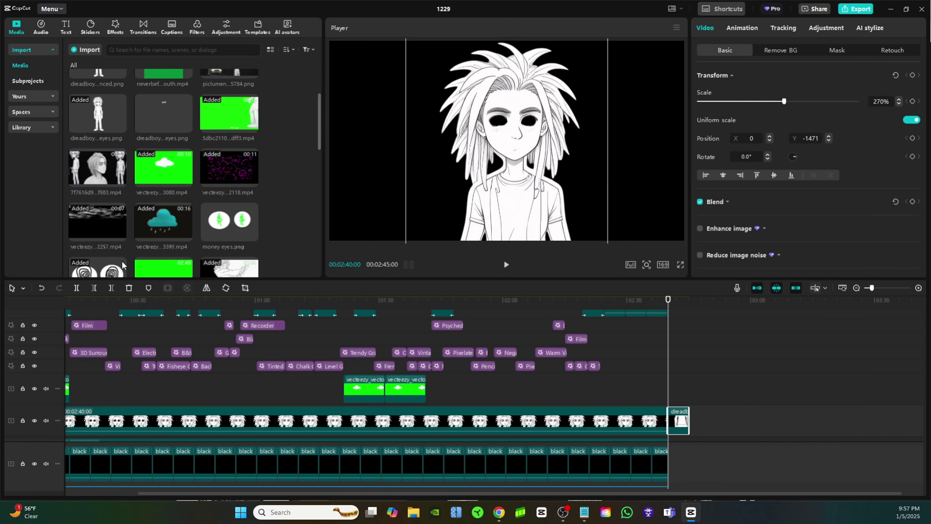
{"action": "left_click", "coordinate": [97, 273]}
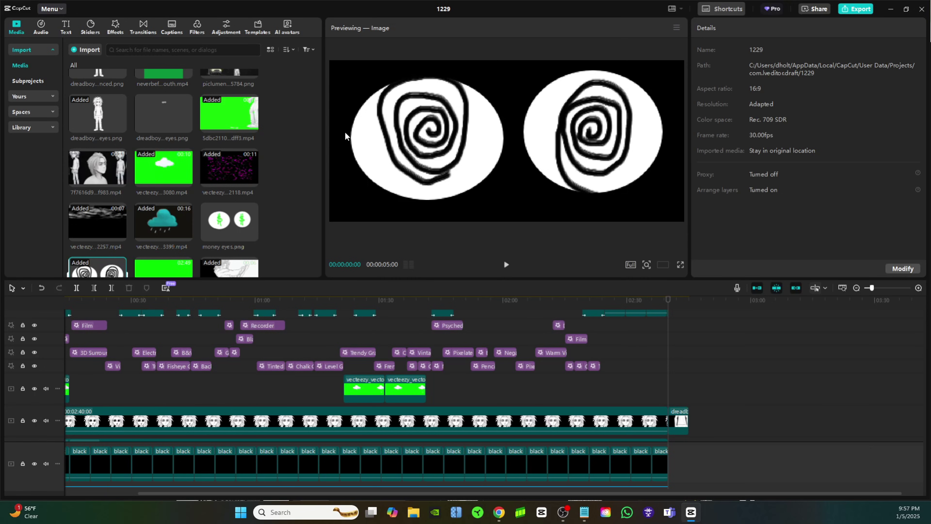
{"action": "left_click", "coordinate": [681, 421]}
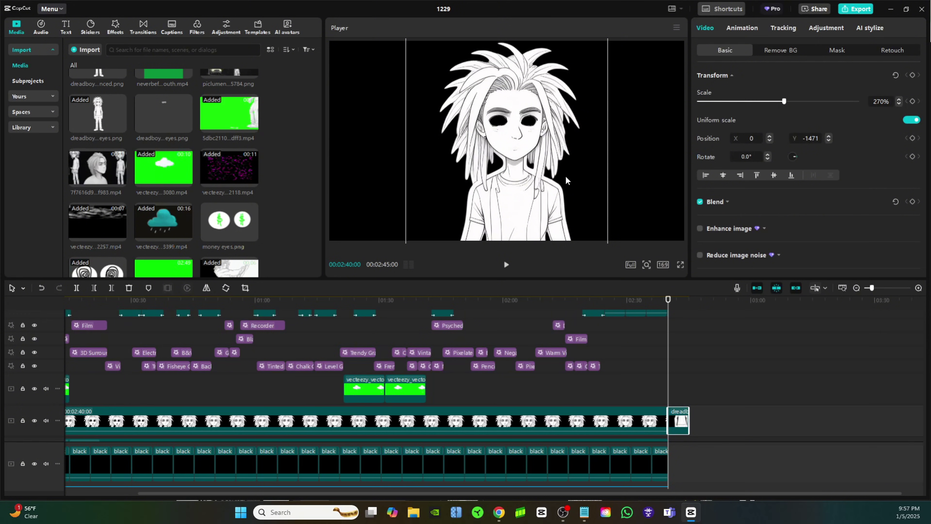
{"action": "left_click_drag", "start_coordinate": [566, 179], "coordinate": [545, 121]}
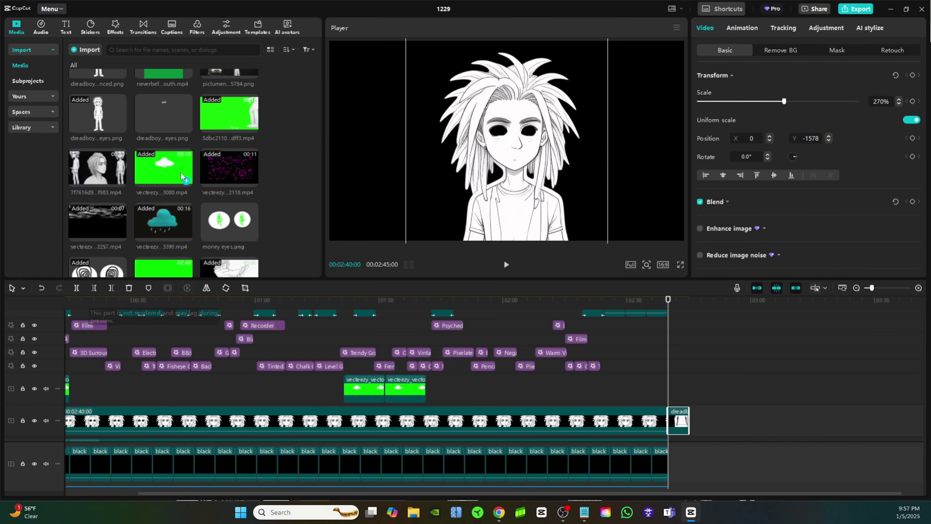
Step: Place neverbefinemouth.mp4 on the track above the dreadboy image, starting at 02:40:00
{"action": "scroll", "coordinate": [182, 176], "scroll_direction": "down", "scroll_amount": 3}
{"action": "scroll", "coordinate": [182, 176], "scroll_direction": "up", "scroll_amount": 5}
{"action": "left_click_drag", "start_coordinate": [163, 147], "coordinate": [671, 389]}
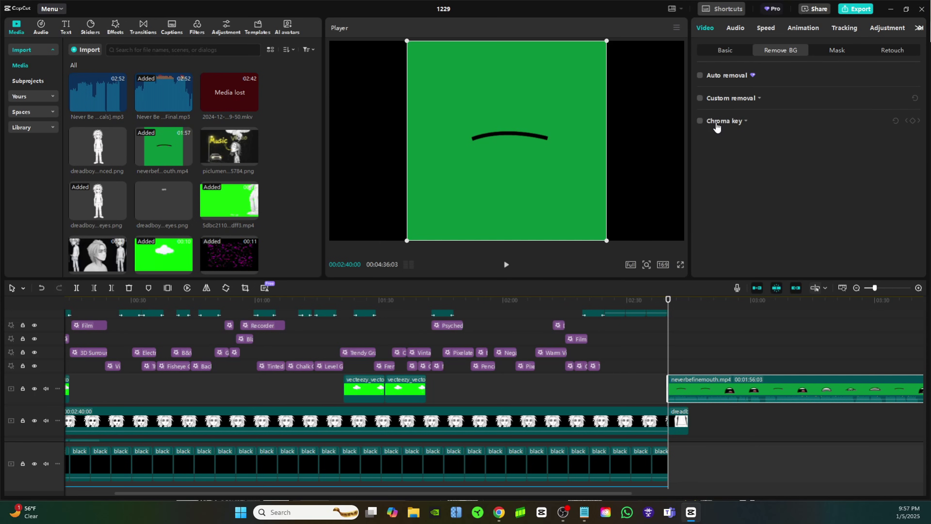
Step: Chroma-key out the mouth clip's green background at intensity 20 and fit the mouth onto the character's face
{"action": "left_click", "coordinate": [699, 121]}
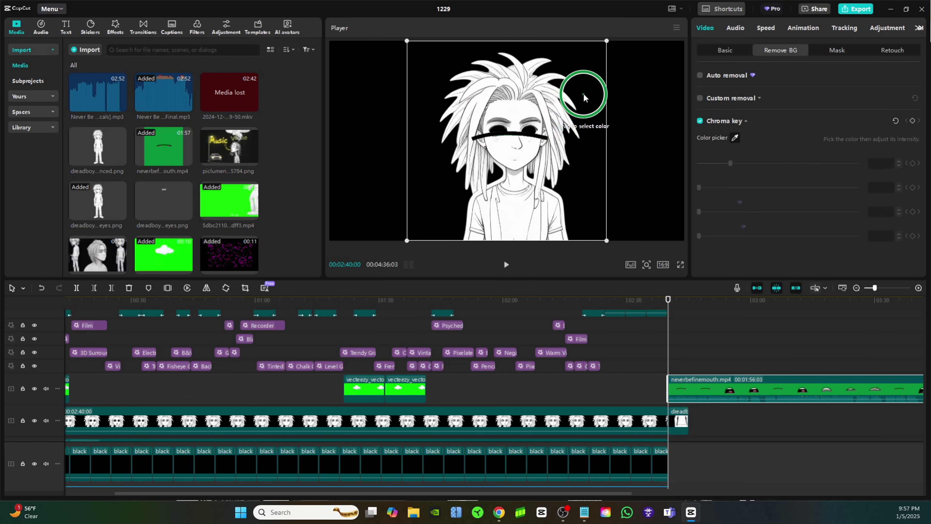
{"action": "left_click", "coordinate": [606, 98]}
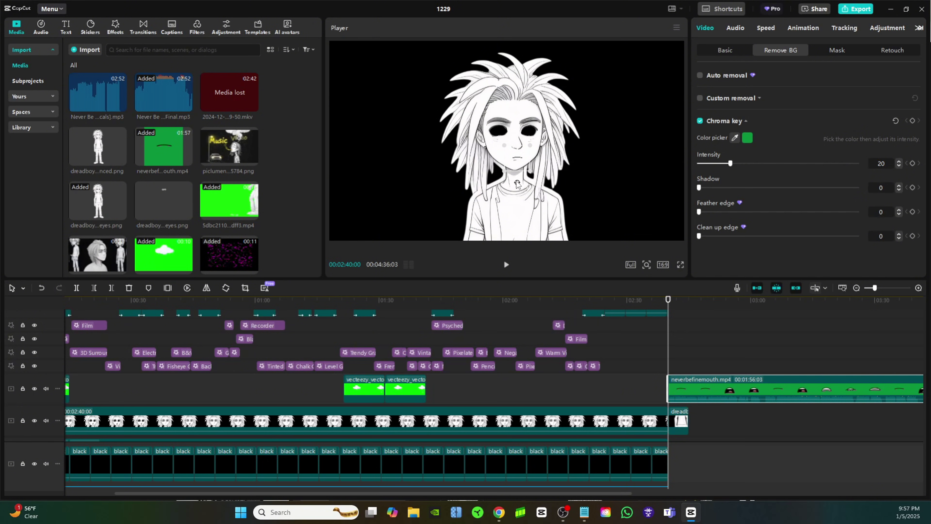
{"action": "left_click_drag", "start_coordinate": [516, 182], "coordinate": [518, 183]}
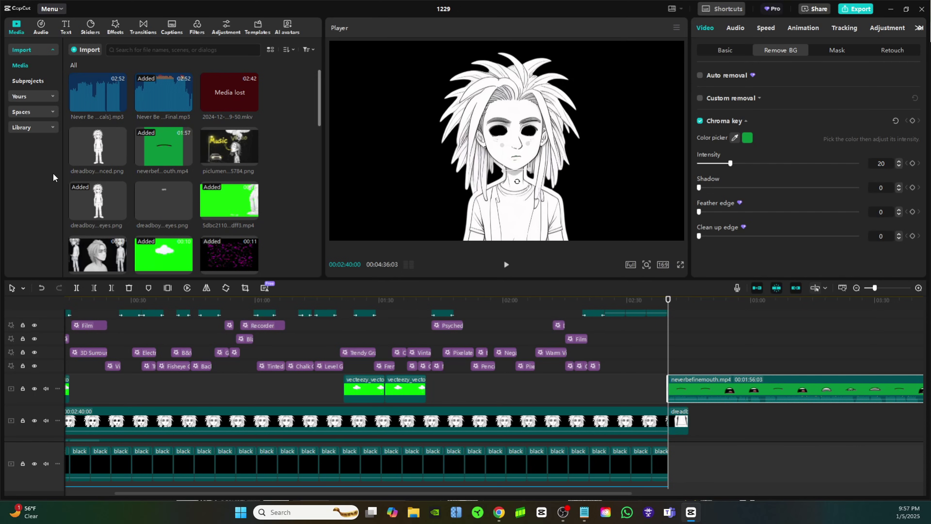
Step: Place the sketch clip with the brain background between the dreadboy image and the mouth clip, and set its opacity to 72%
{"action": "scroll", "coordinate": [151, 184], "scroll_direction": "down", "scroll_amount": 10}
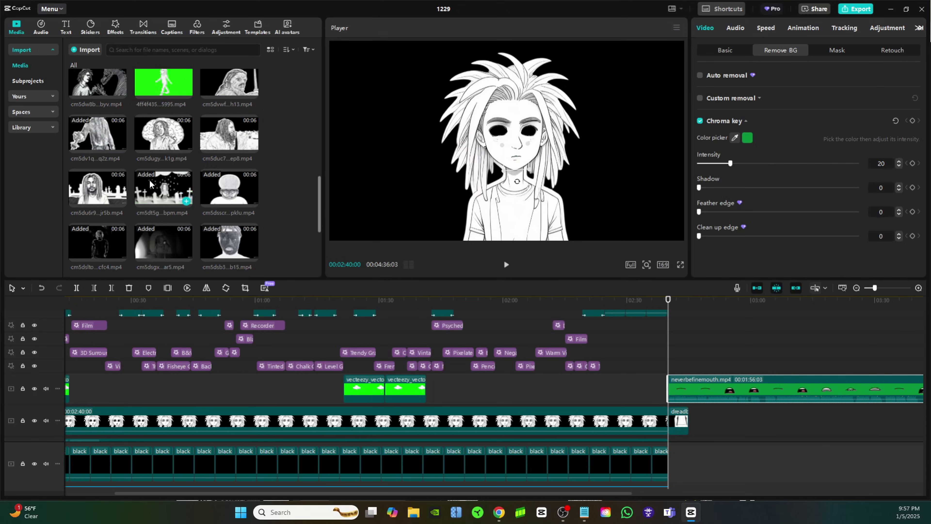
{"action": "scroll", "coordinate": [151, 183], "scroll_direction": "up", "scroll_amount": 3}
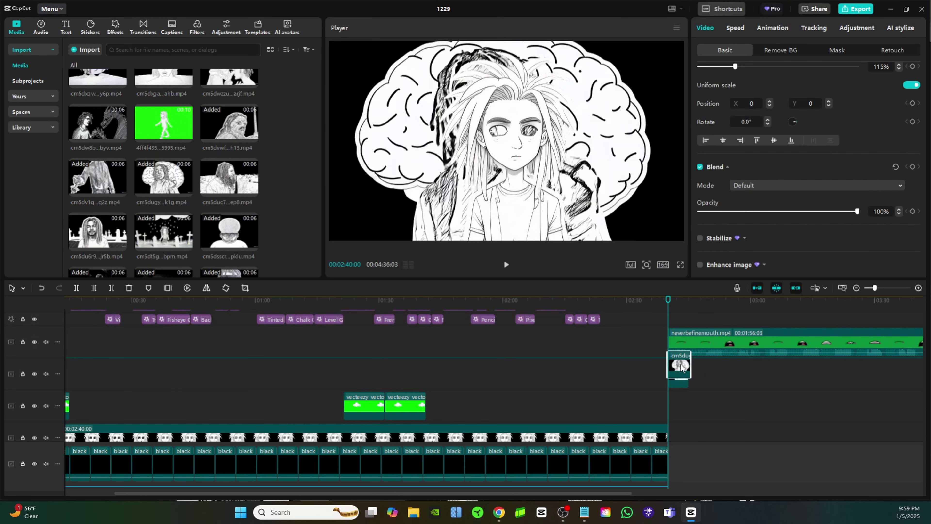
{"action": "left_click_drag", "start_coordinate": [680, 367], "coordinate": [679, 368]}
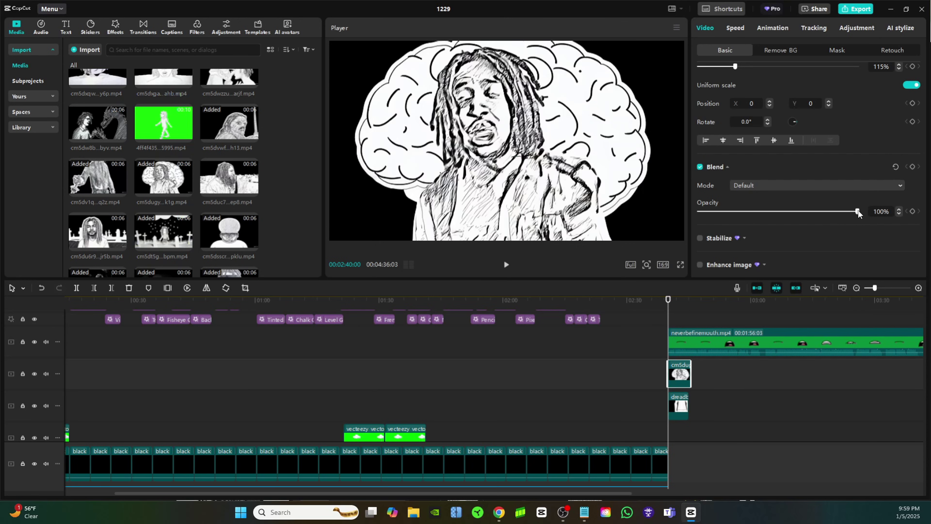
{"action": "left_click_drag", "start_coordinate": [858, 213], "coordinate": [813, 211]}
{"action": "mouse_move", "coordinate": [668, 299]}
{"action": "left_mouse_down"}
{"action": "mouse_move", "coordinate": [687, 311]}
{"action": "mouse_move", "coordinate": [673, 310]}
{"action": "left_mouse_up"}
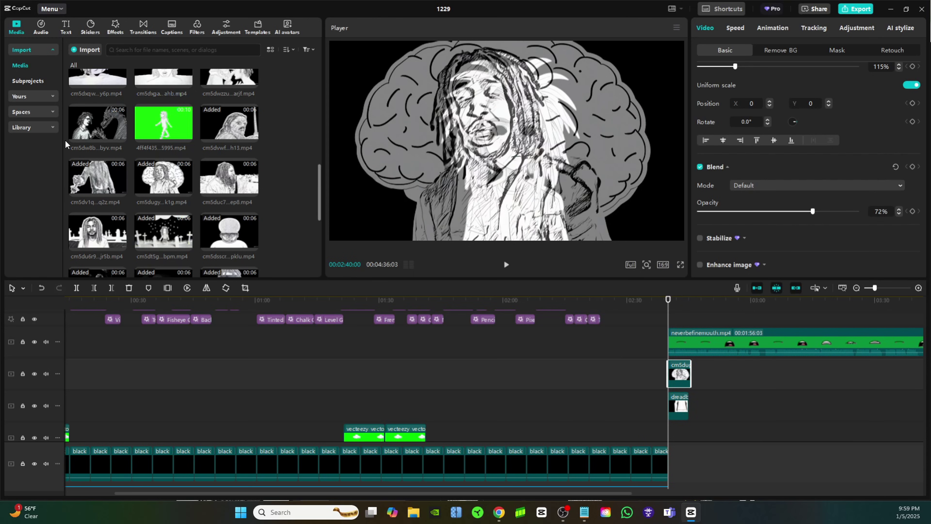
Step: Open the trending video effects and play the edited music video from the start of the timeline
{"action": "left_click", "coordinate": [115, 30]}
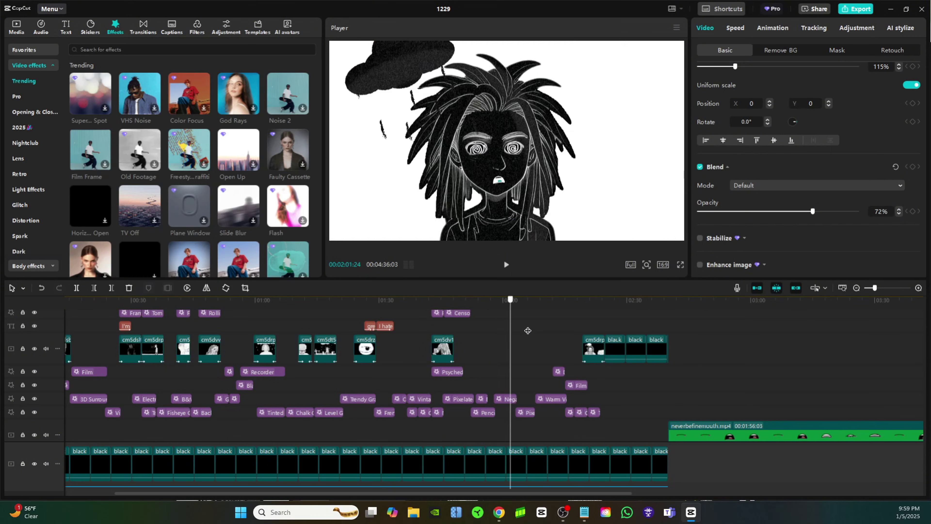
{"action": "key", "text": "Home"}
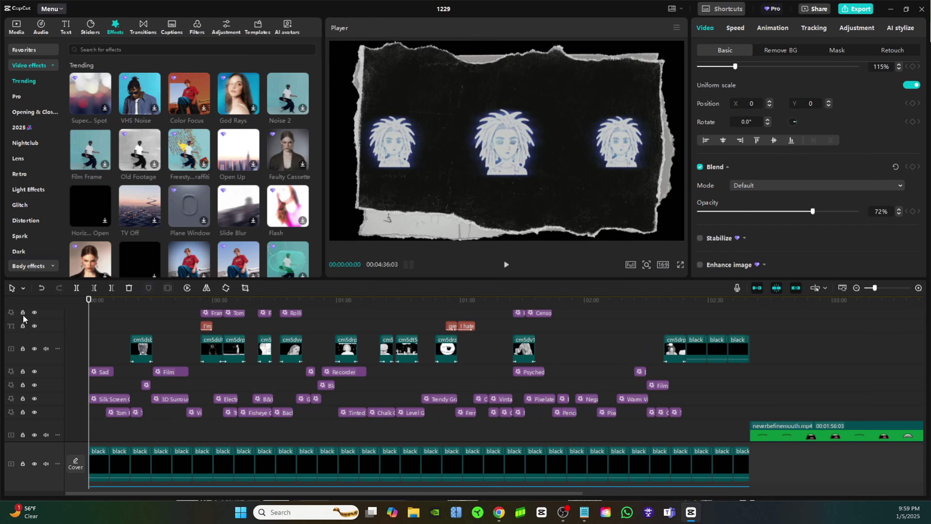
{"action": "left_click", "coordinate": [505, 259]}
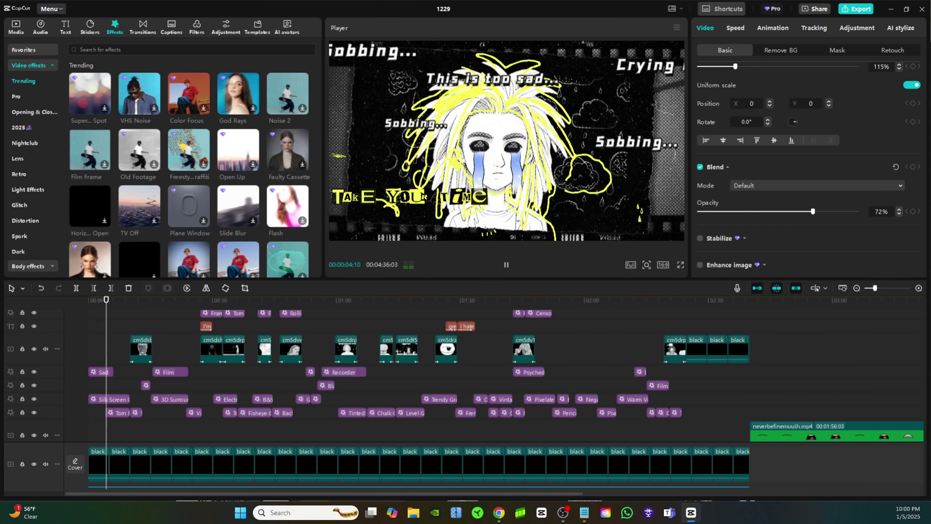